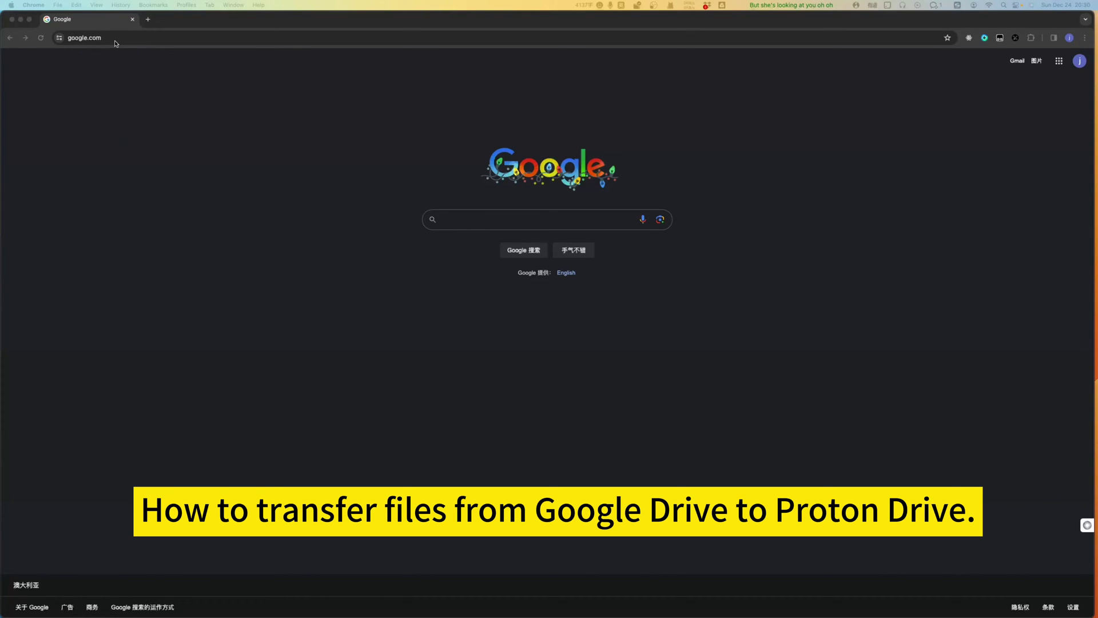
# Step: Go to app.cloudslinker.com in Chrome's address bar
pyautogui.click(116, 38)
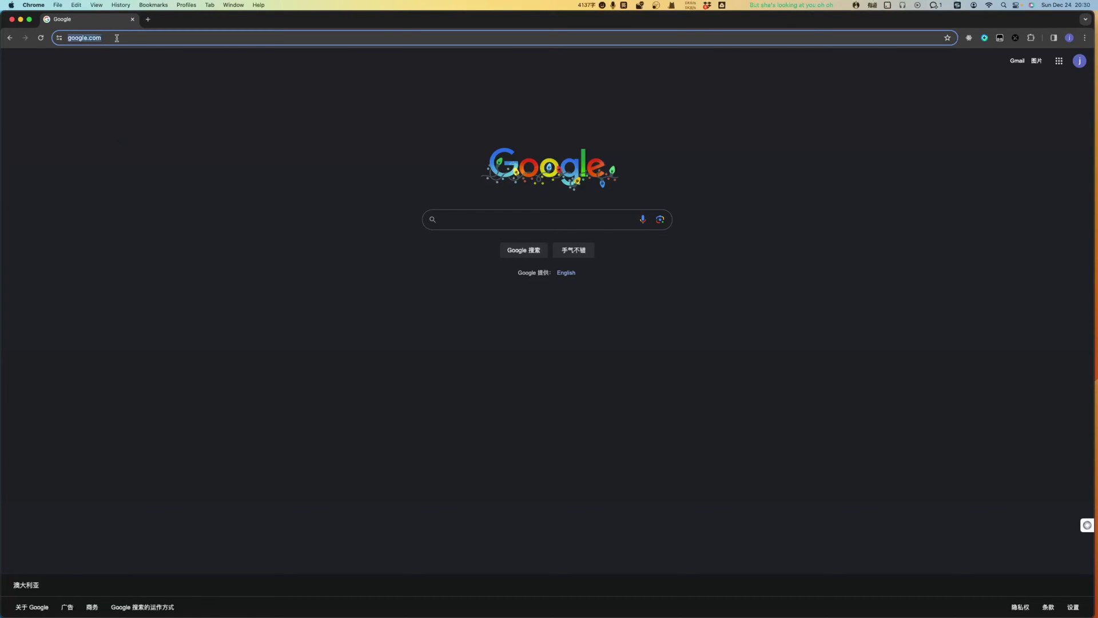
pyautogui.write('app.cloudslinker.com')
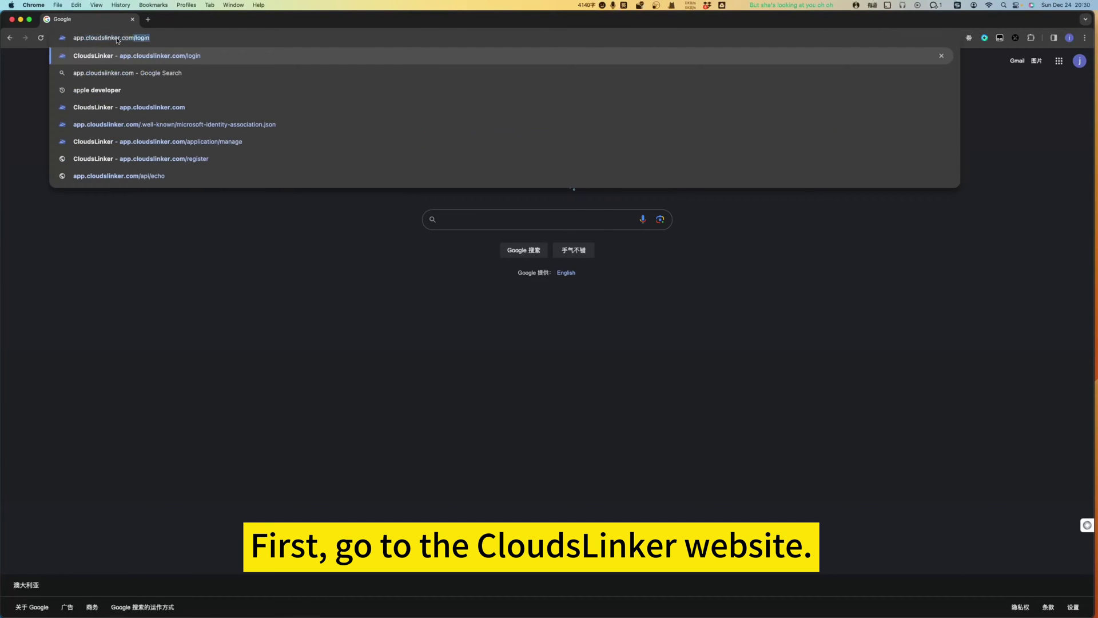
pyautogui.press('Return')
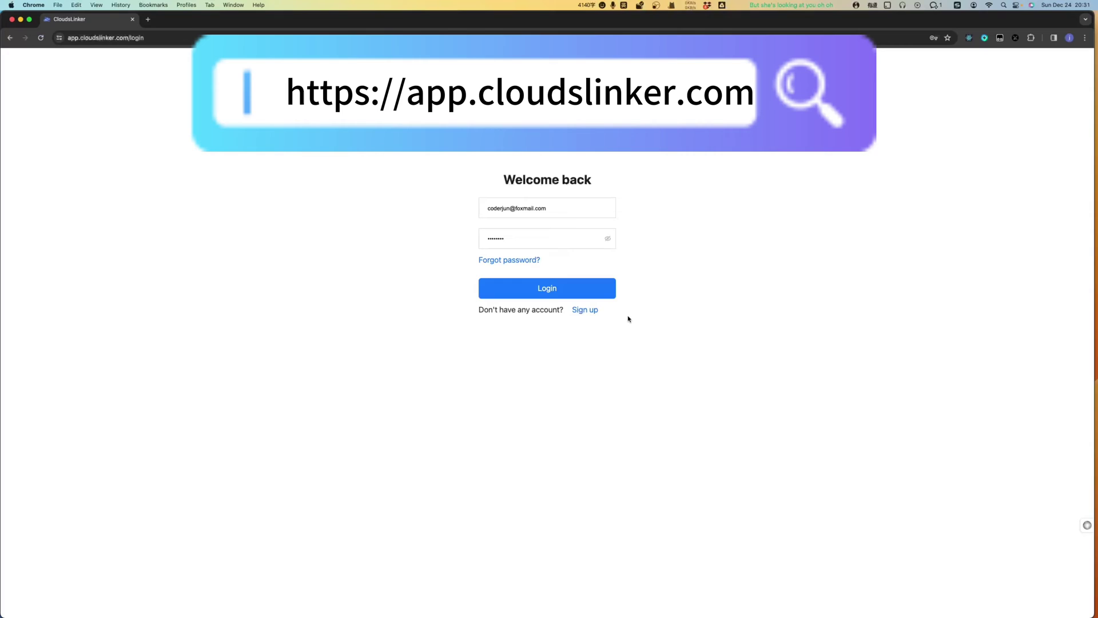
# Step: Visit the Sign up page, return to Login, and sign in to CloudsLinker
pyautogui.click(590, 312)
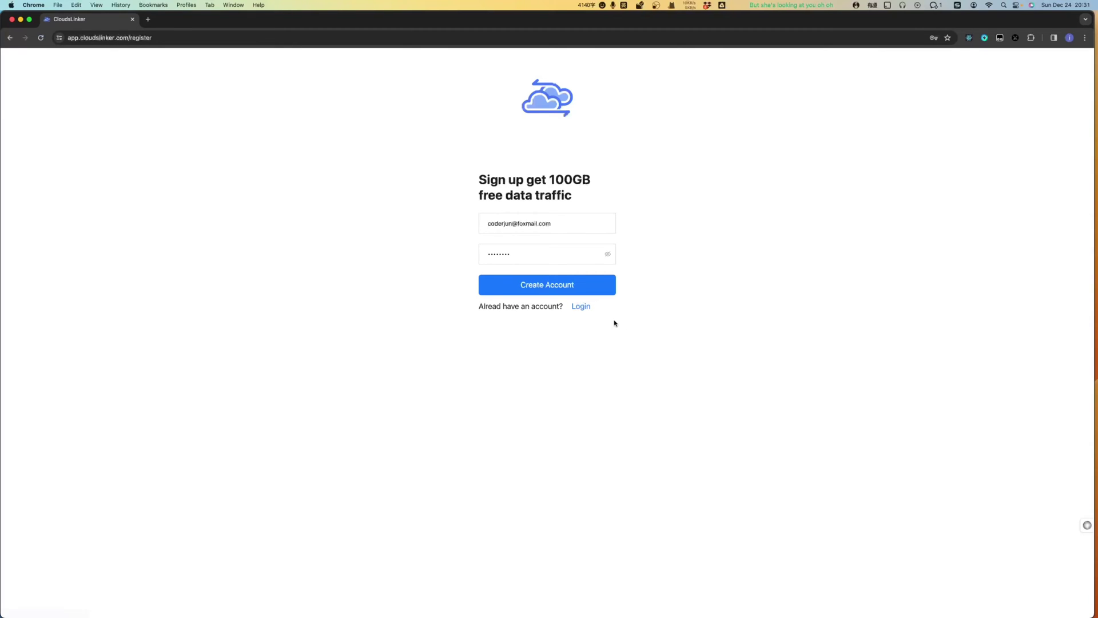
pyautogui.click(579, 308)
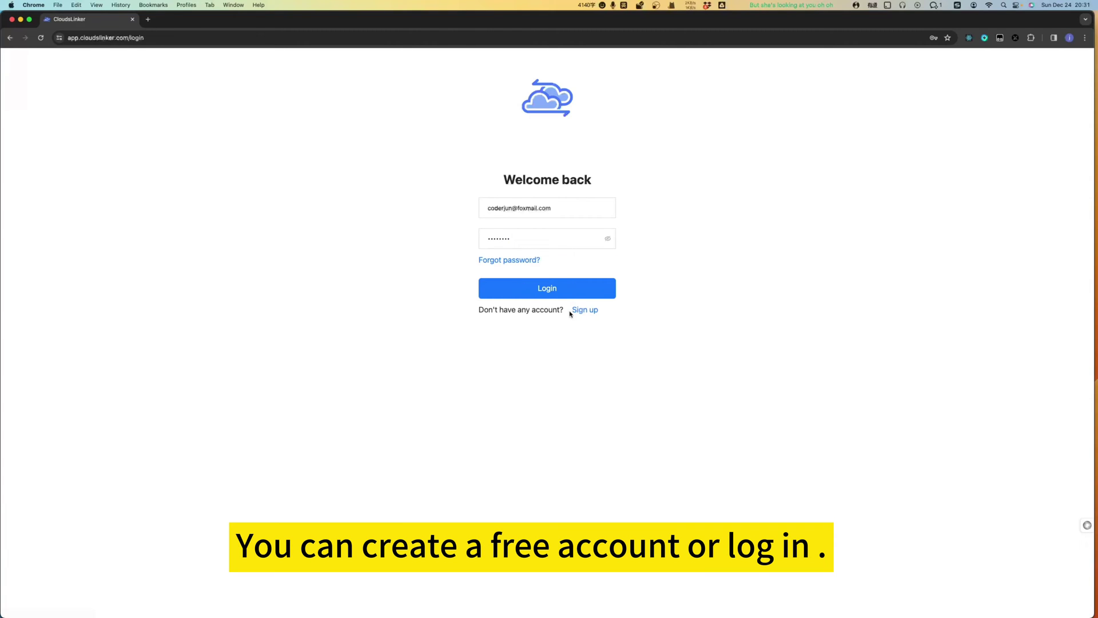
pyautogui.click(551, 290)
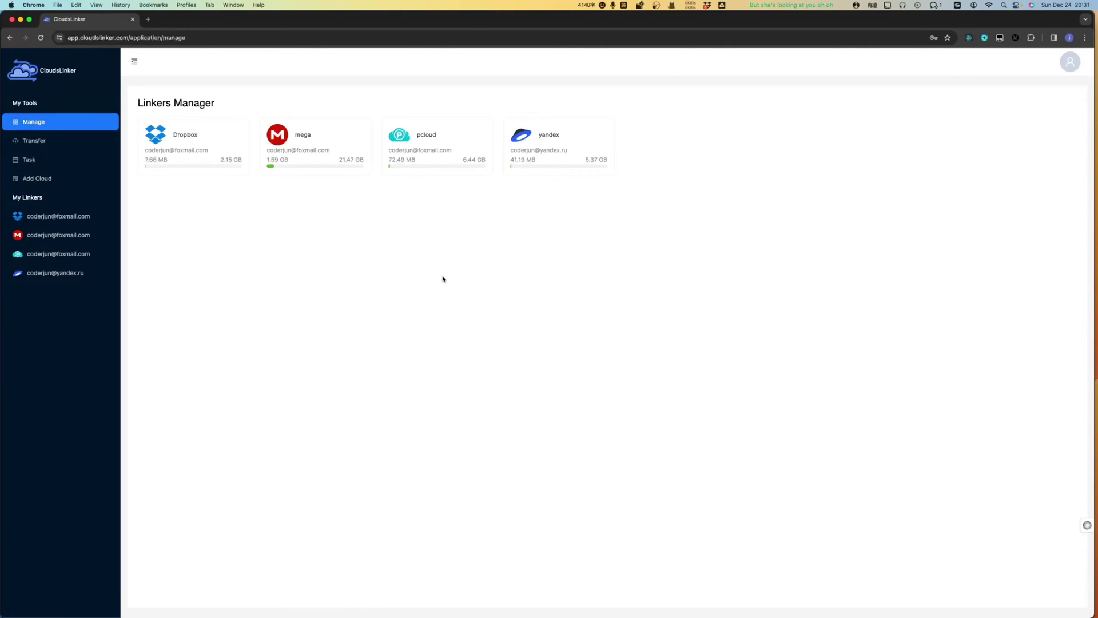
# Step: Add Google Drive as a cloud, authorizing CloudsLinker with the first Google account
pyautogui.click(36, 178)
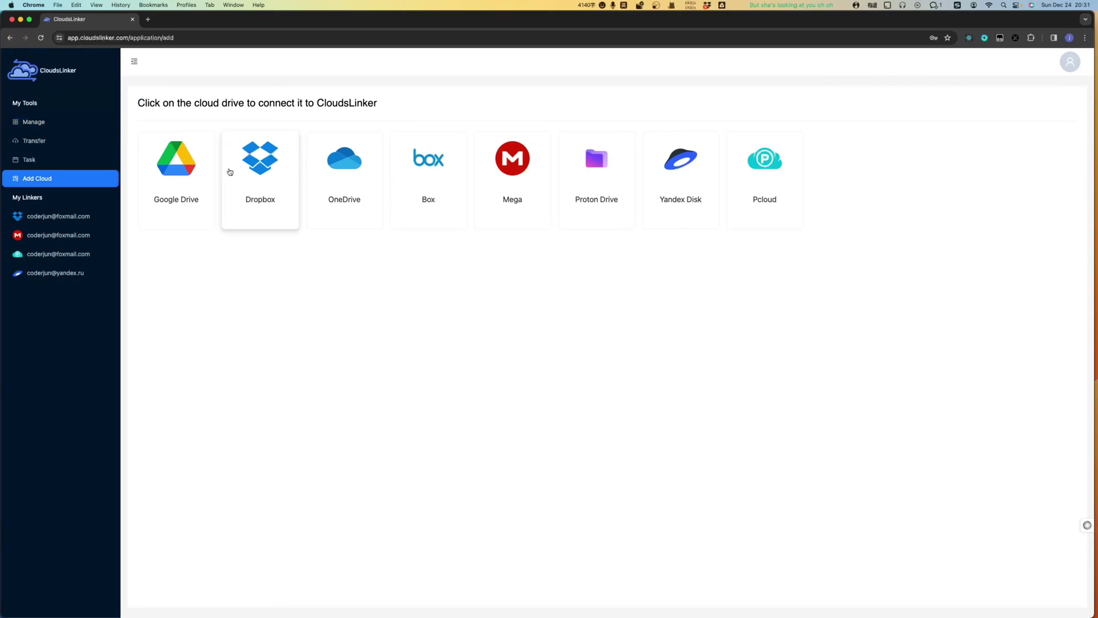
pyautogui.click(186, 172)
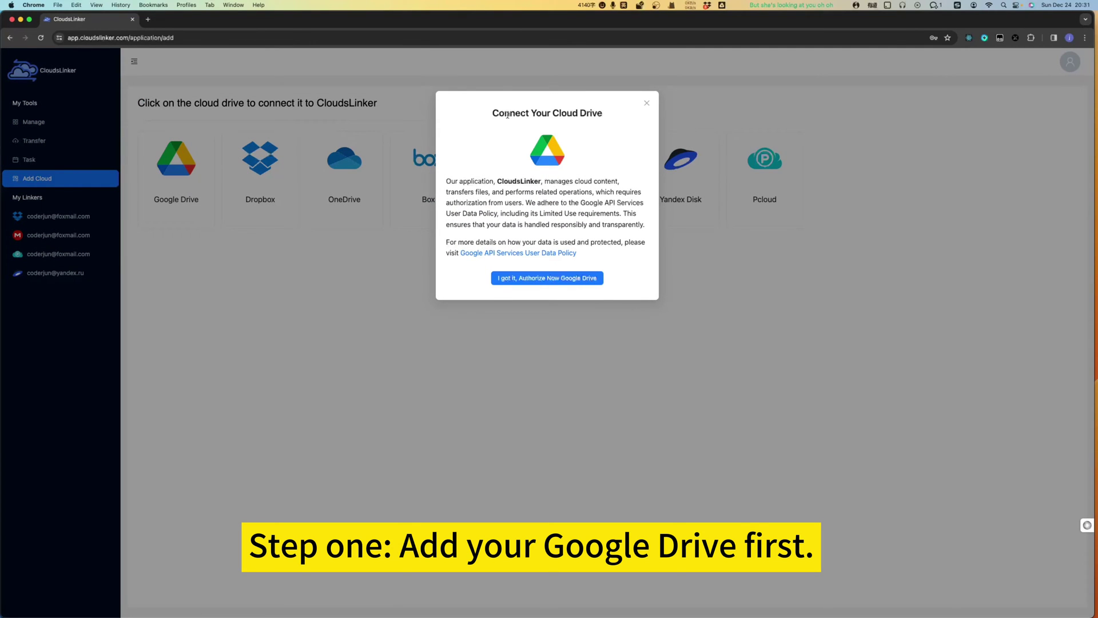
pyautogui.click(558, 280)
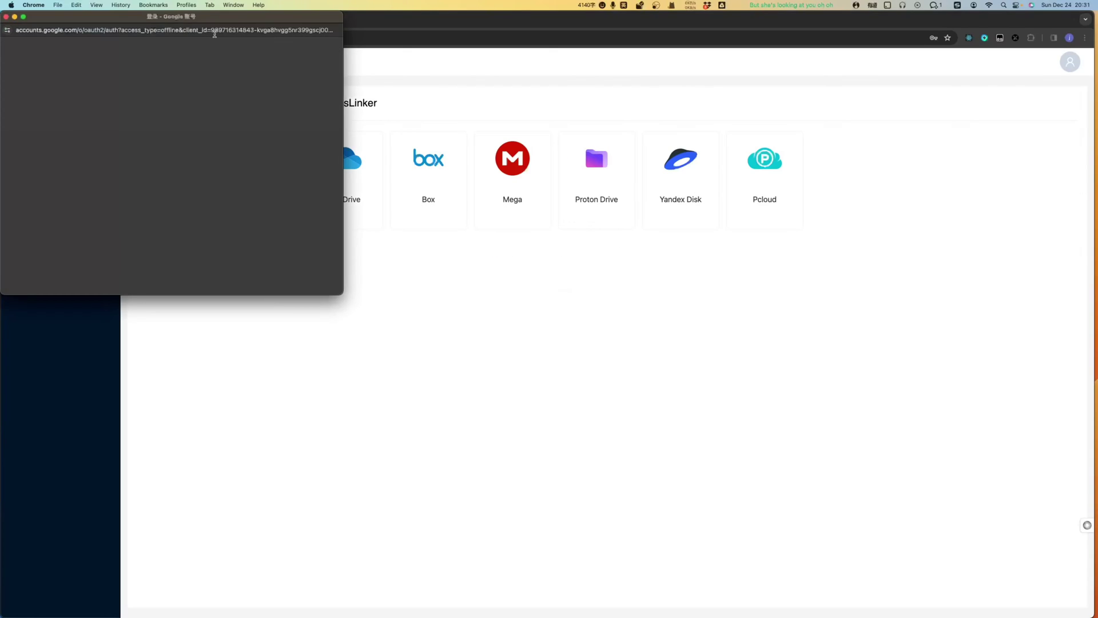
pyautogui.moveTo(212, 17); pyautogui.dragTo(354, 33)
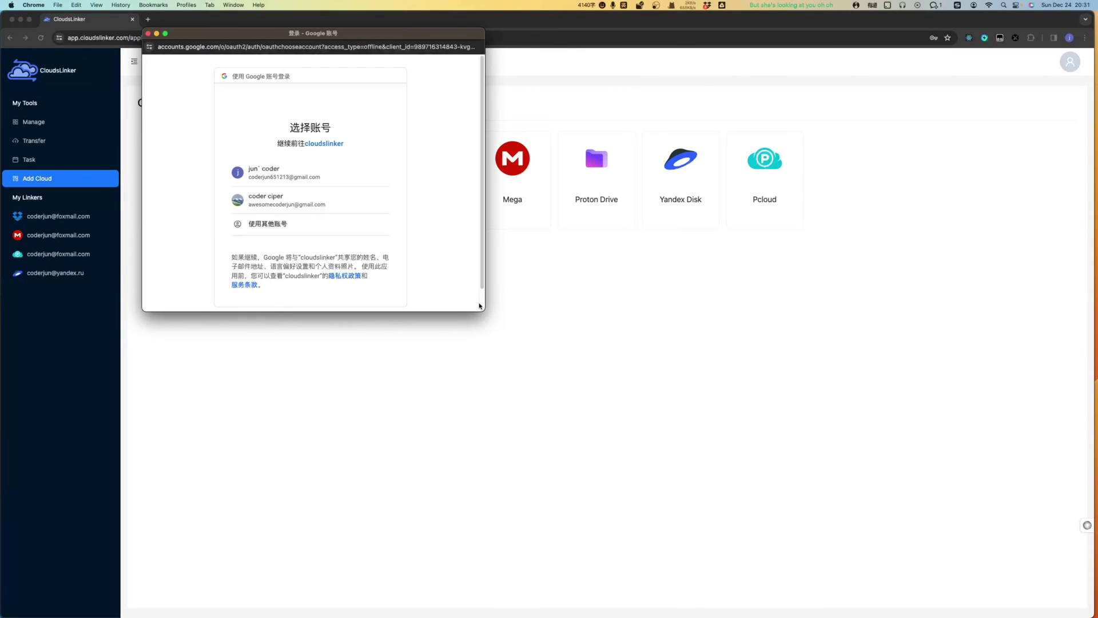
pyautogui.moveTo(479, 305); pyautogui.dragTo(755, 465)
pyautogui.click(412, 245)
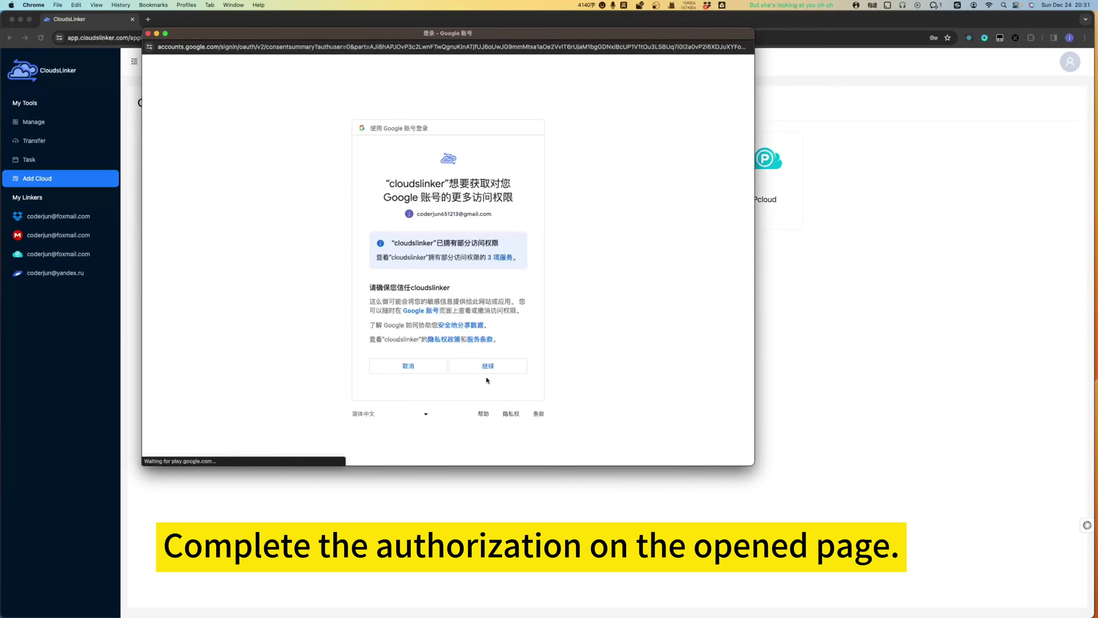
pyautogui.click(486, 366)
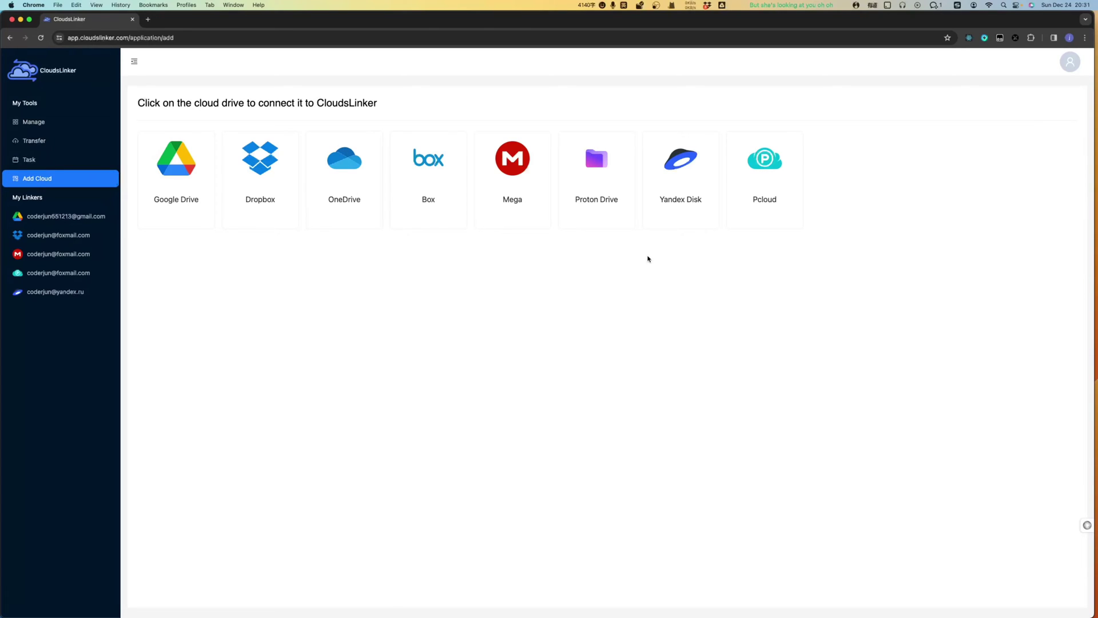
# Step: Authorize a Proton Drive account using its username, password and 2FA code
pyautogui.click(600, 166)
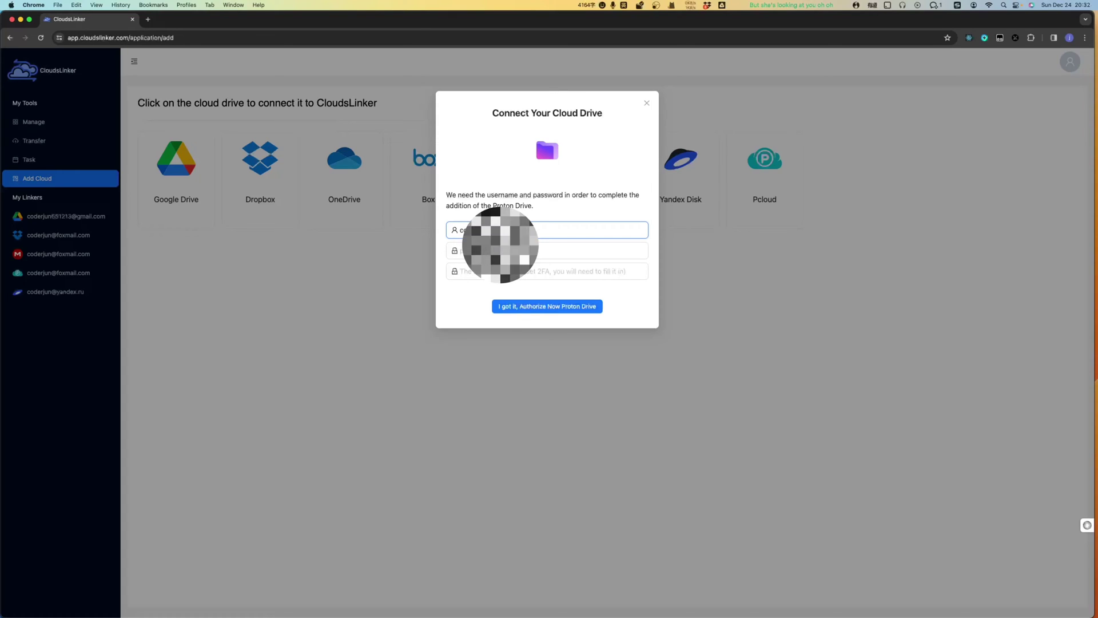
pyautogui.press('Tab')
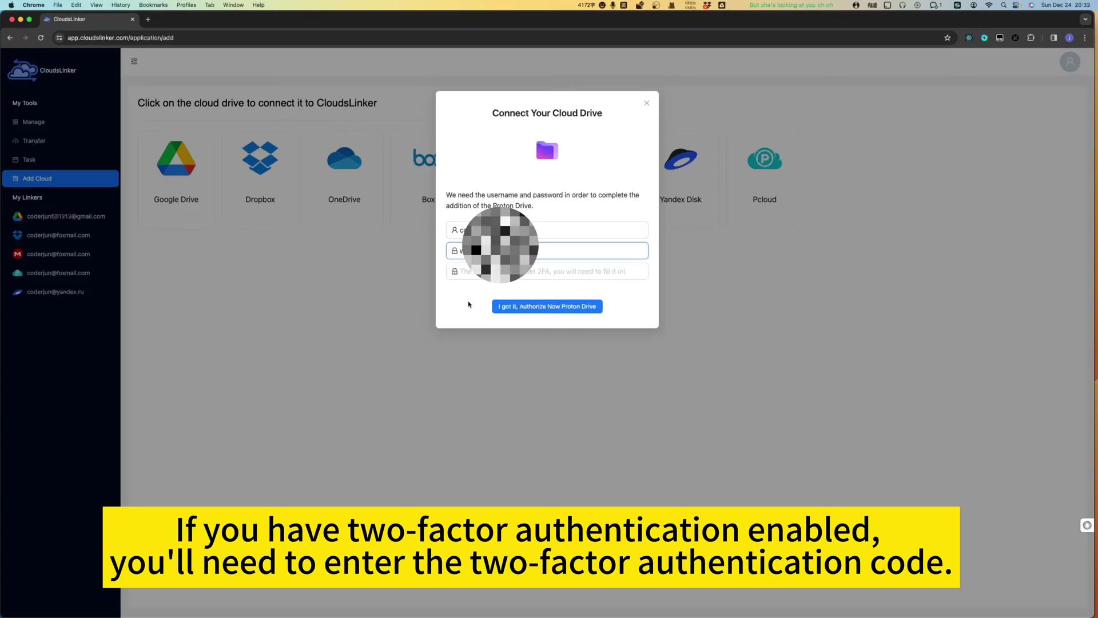
pyautogui.press('Tab')
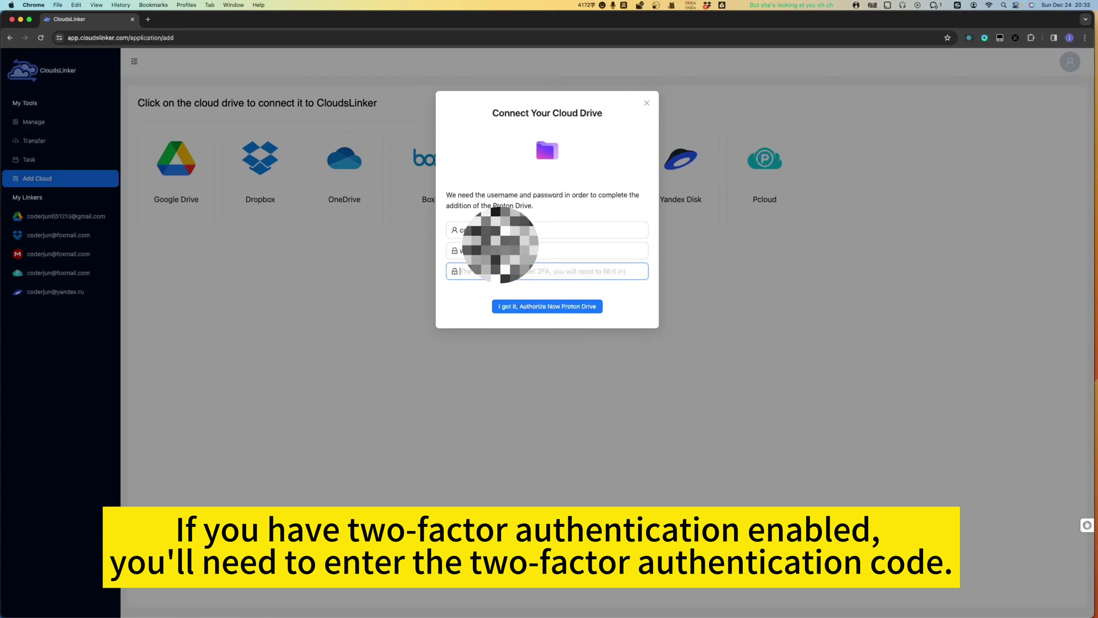
pyautogui.write('067')
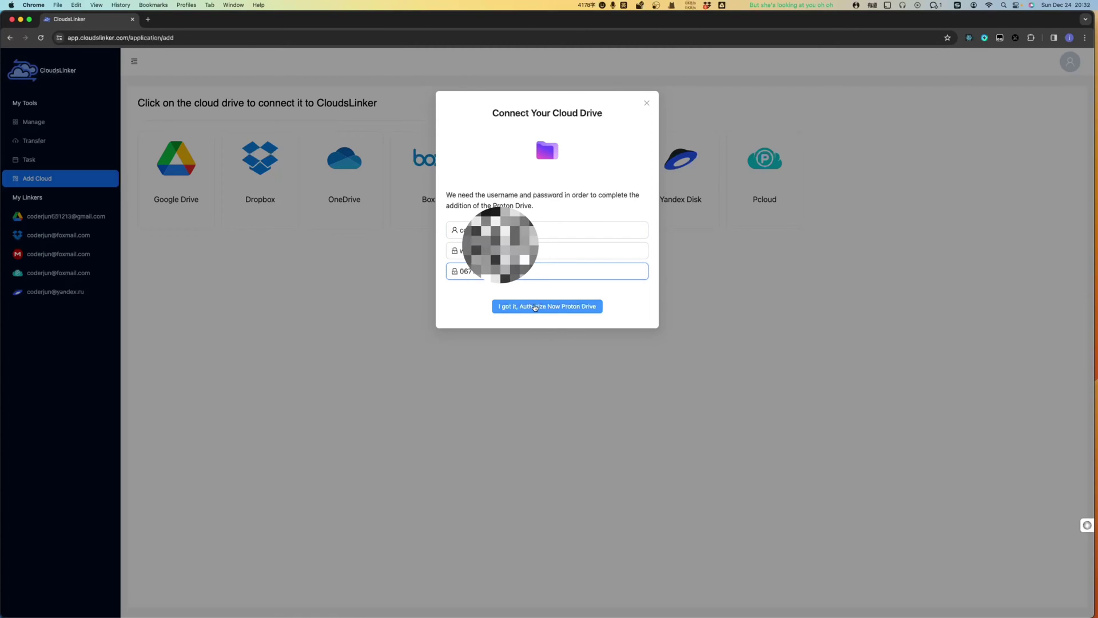
pyautogui.click(533, 308)
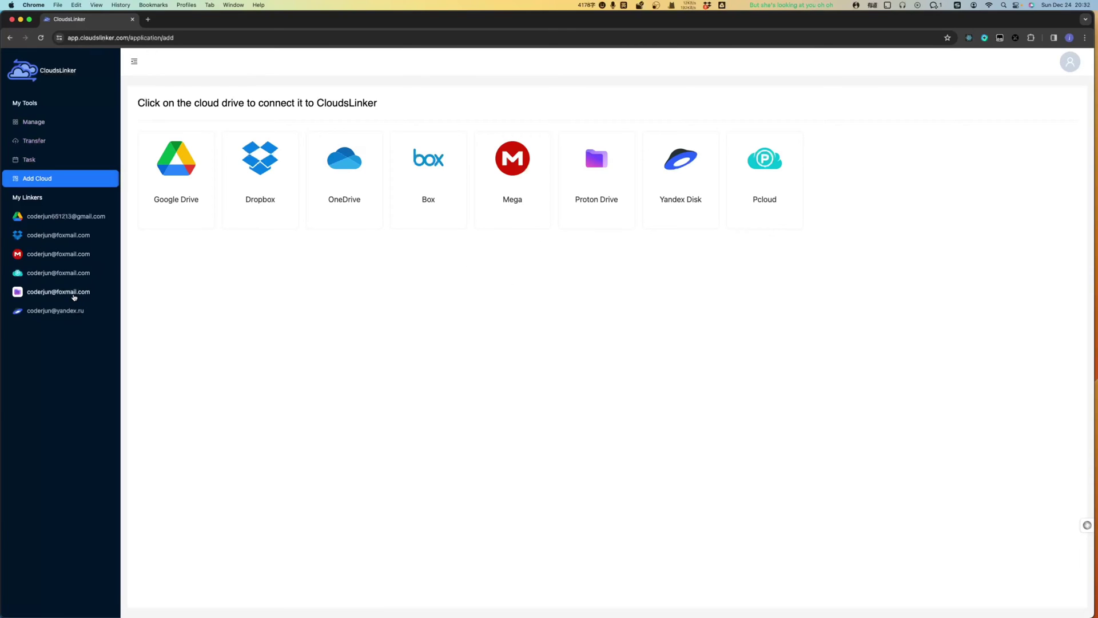
# Step: Open the Proton Drive linker to view its 2222 and images folders
pyautogui.click(74, 294)
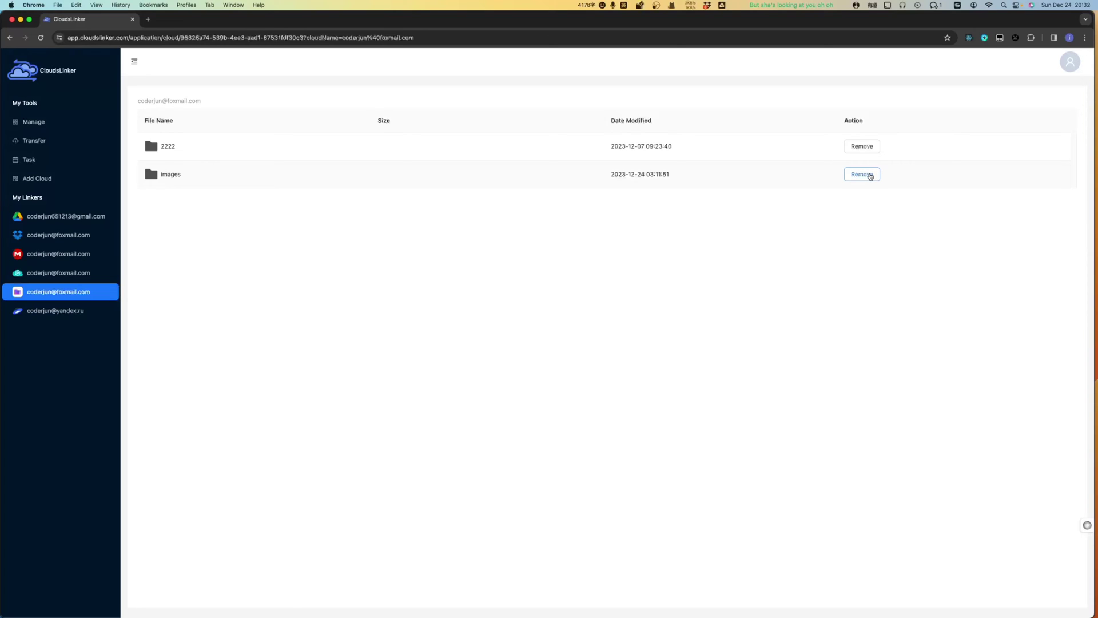
# Step: Select Getting started with pCloud.pdf from Google Drive as source and expand the Proton Drive target
pyautogui.click(50, 141)
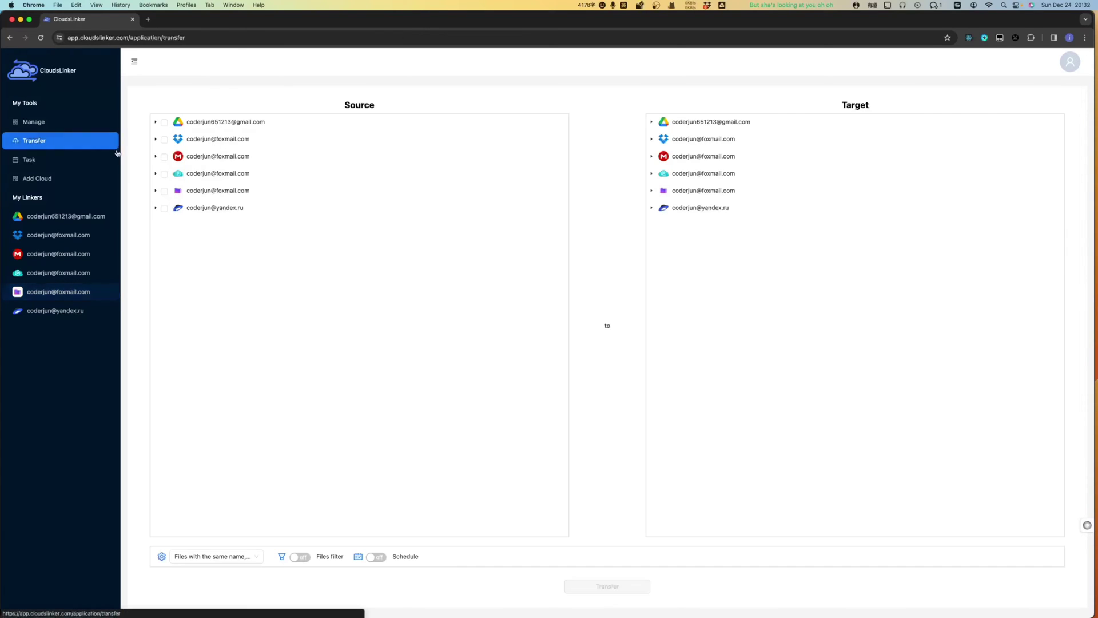
pyautogui.click(155, 122)
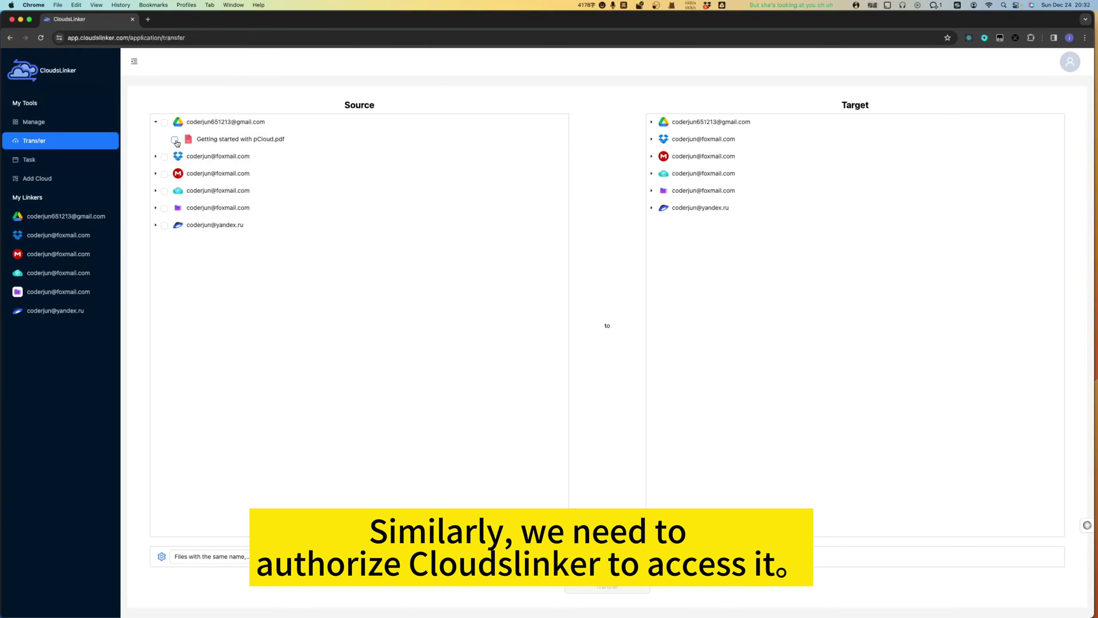
pyautogui.click(175, 139)
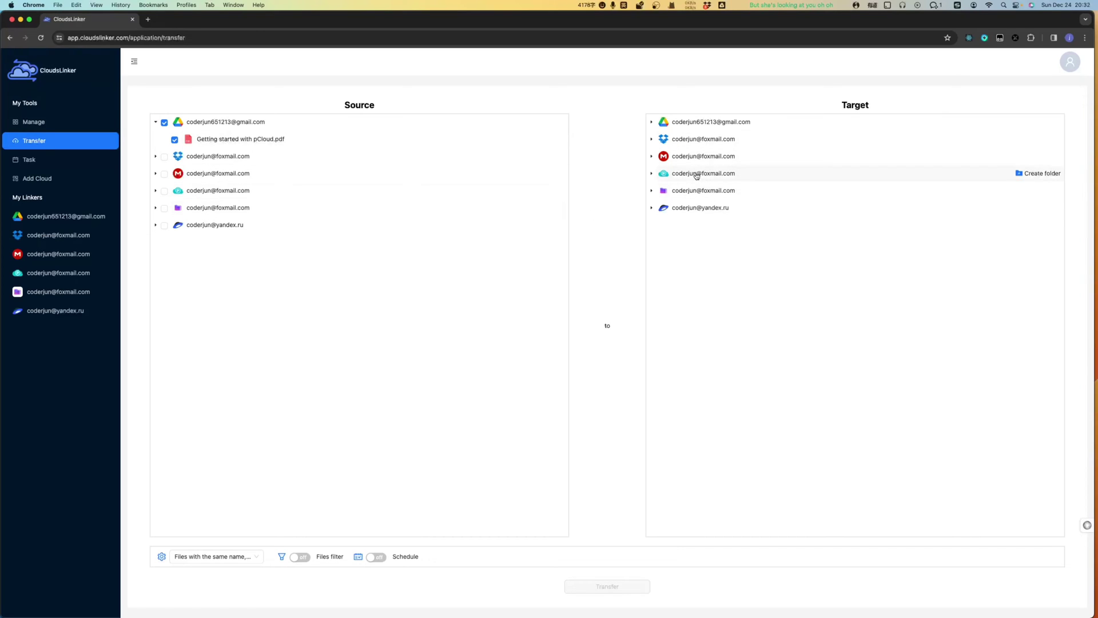
pyautogui.moveTo(703, 190)
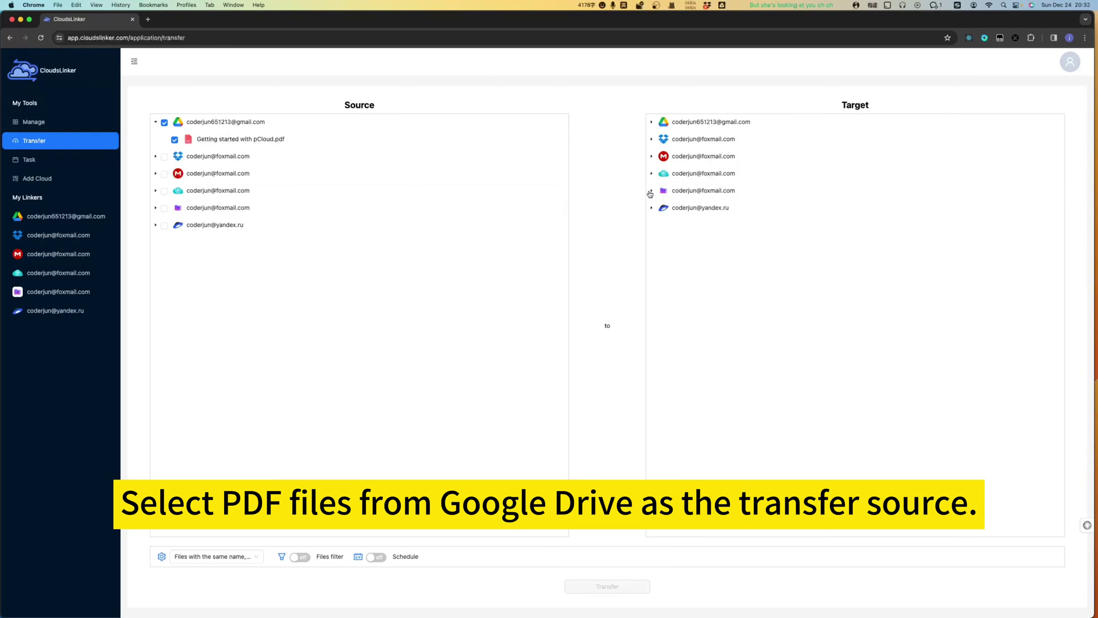
pyautogui.click(651, 192)
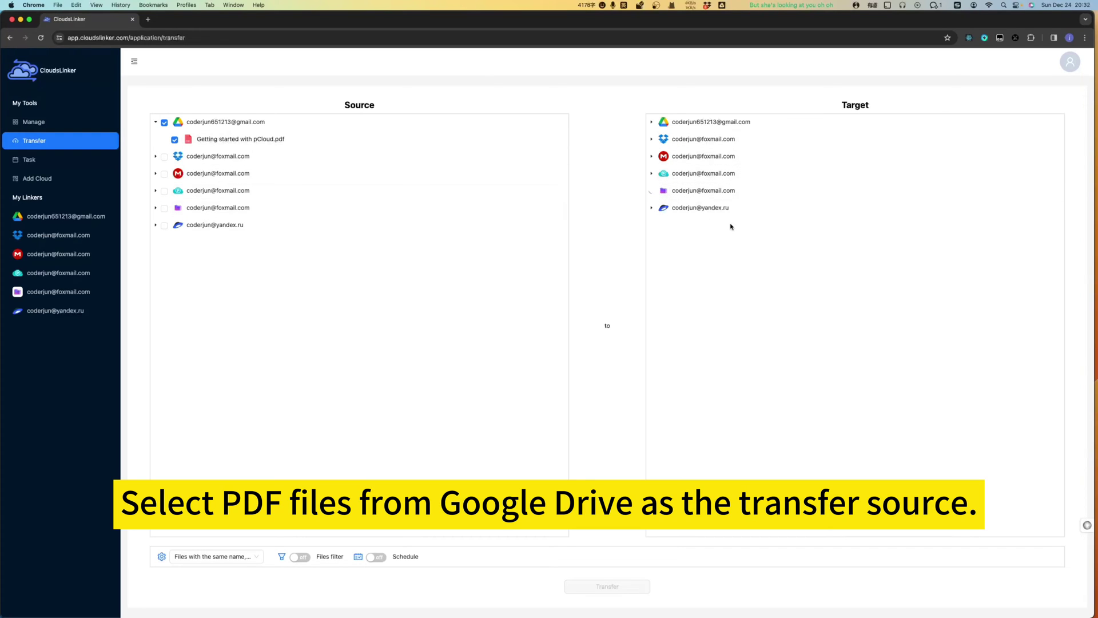
# Step: Create a folder named 'pdf' in Proton Drive and select it as destination
pyautogui.click(737, 196)
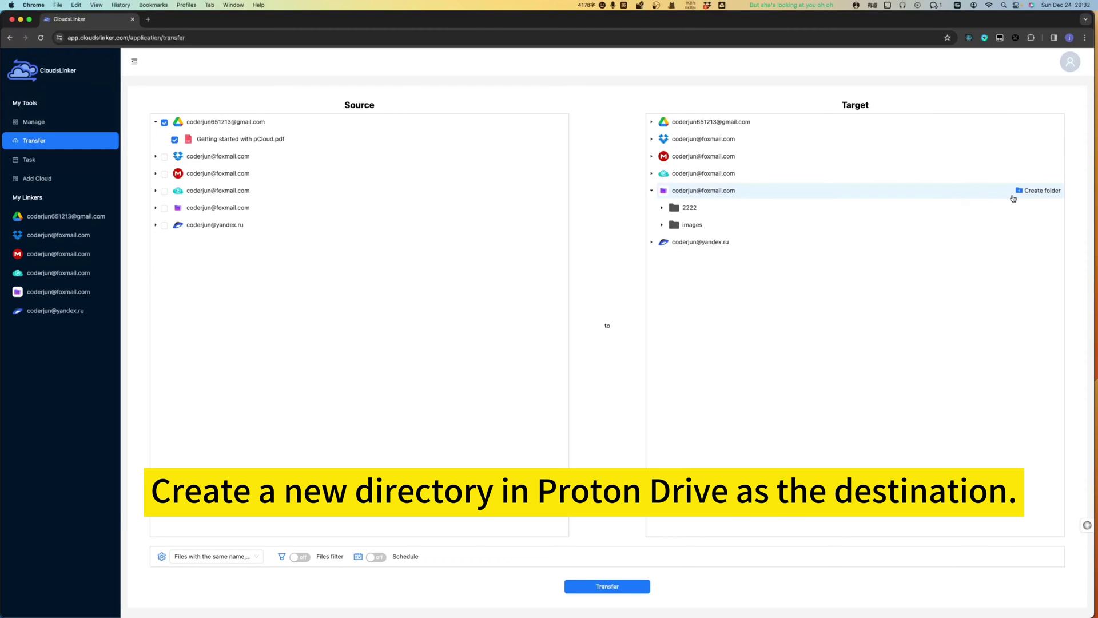
pyautogui.click(1031, 193)
pyautogui.click(717, 243)
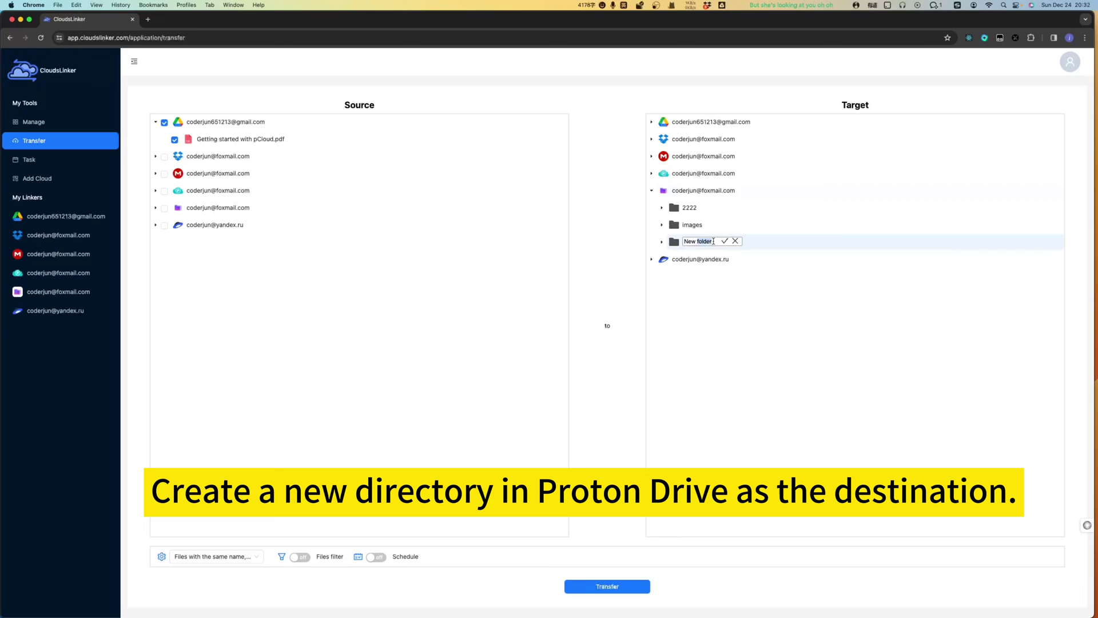
pyautogui.write('pdf')
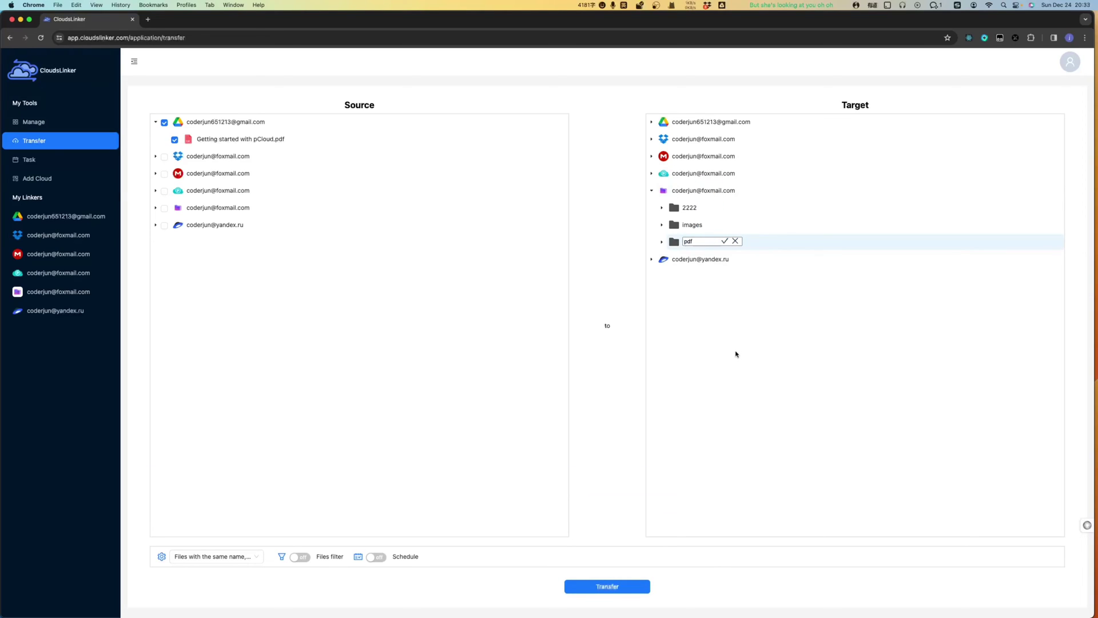
pyautogui.click(725, 241)
pyautogui.moveTo(687, 242)
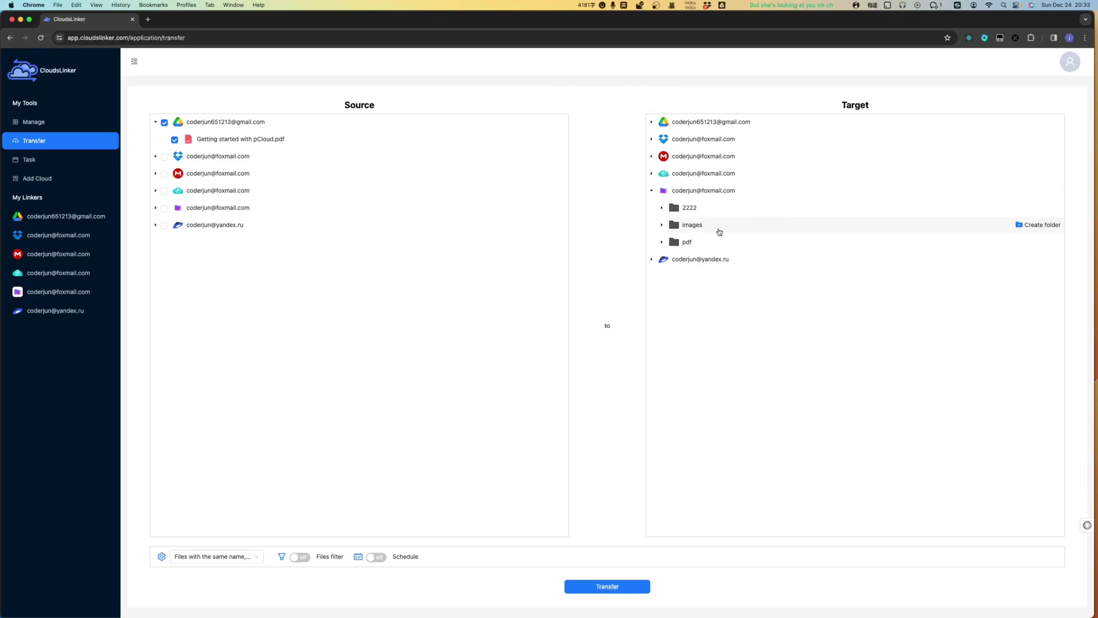
pyautogui.click(688, 244)
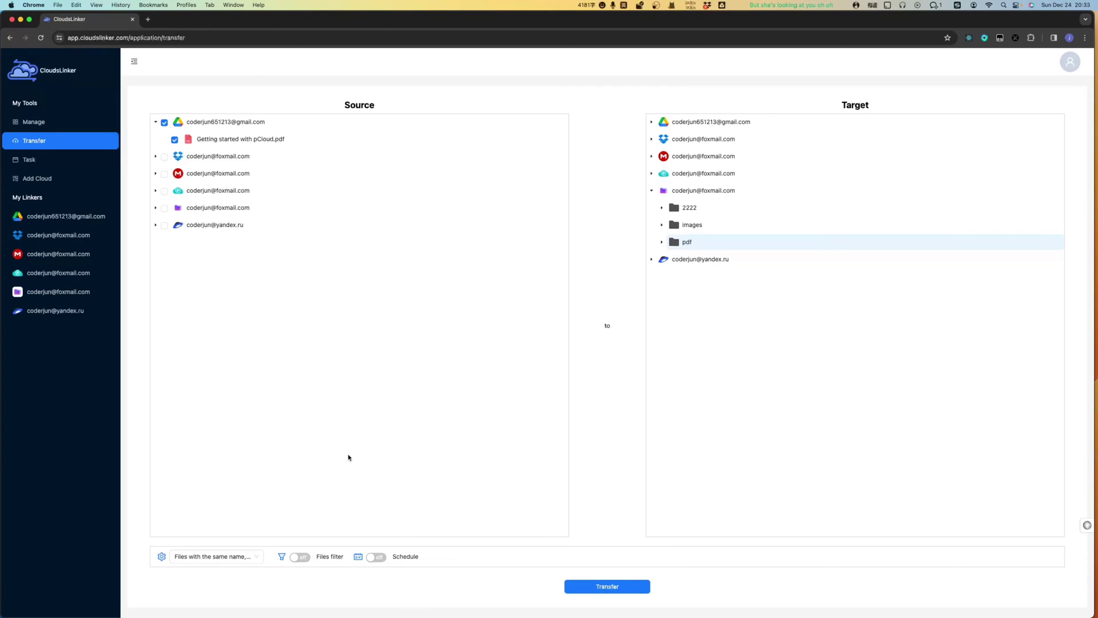
# Step: Add png to the excluded file types in the Files filter
pyautogui.click(327, 561)
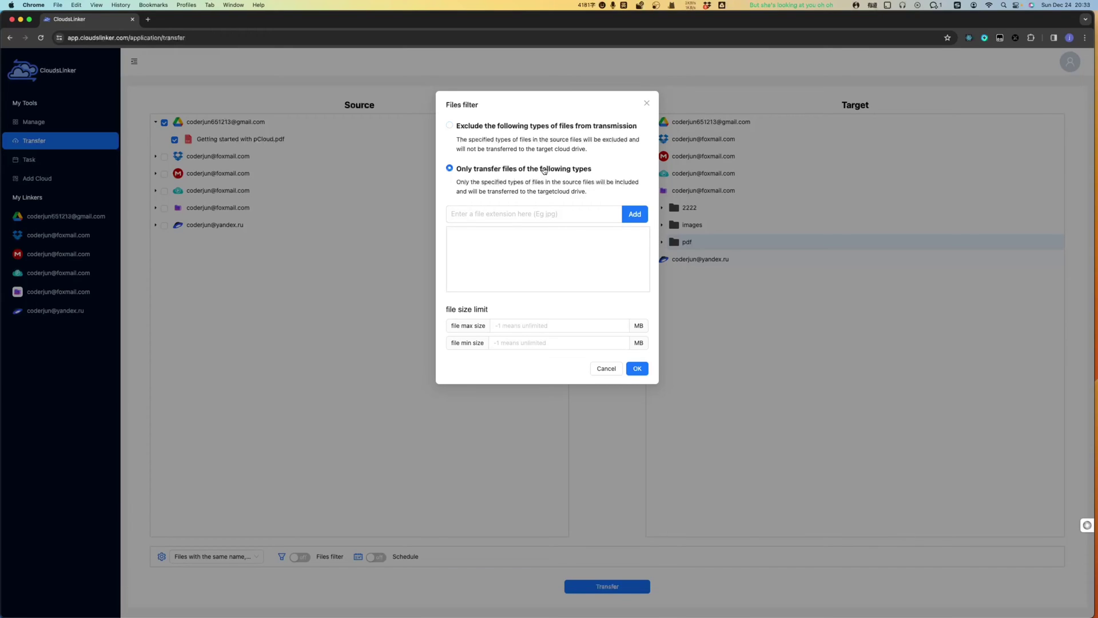
pyautogui.click(498, 129)
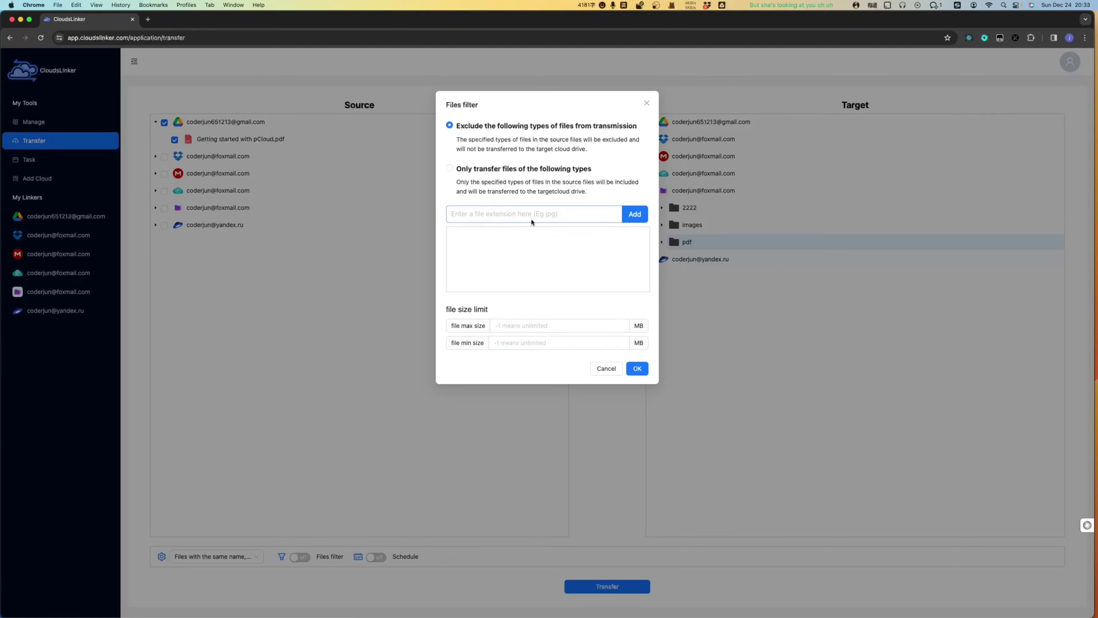
pyautogui.write('[')
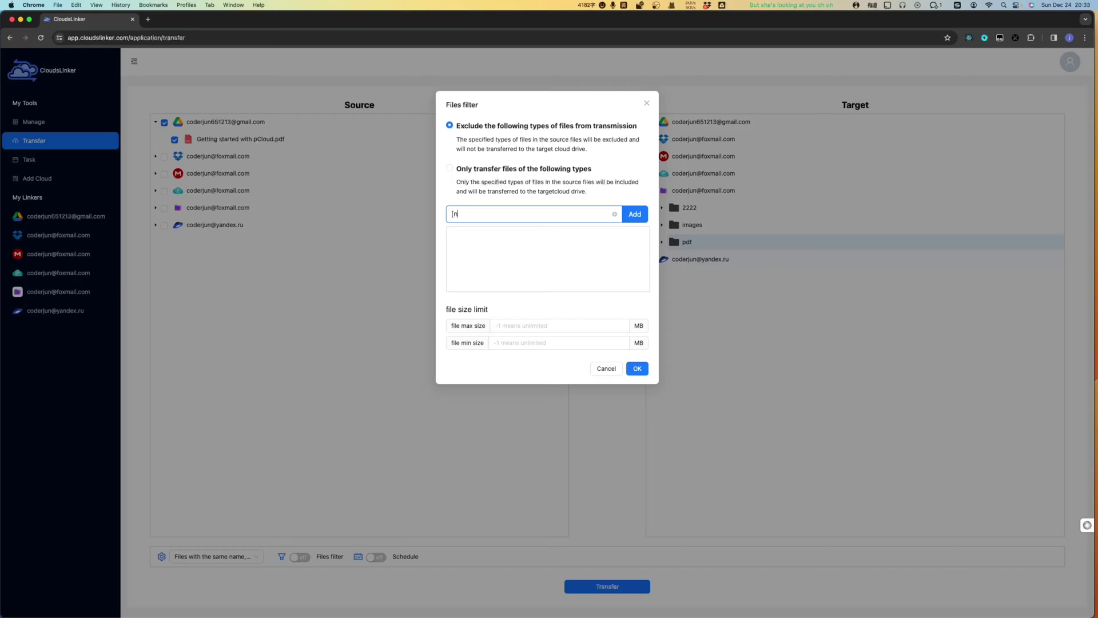
pyautogui.write('ng')
pyautogui.press('BackSpace')
pyautogui.press('BackSpace')
pyautogui.write('p')
pyautogui.write('ng')
pyautogui.click(635, 215)
# Step: Leave maximum file size unset, close the filter, and toggle filtering on then off
pyautogui.click(501, 324)
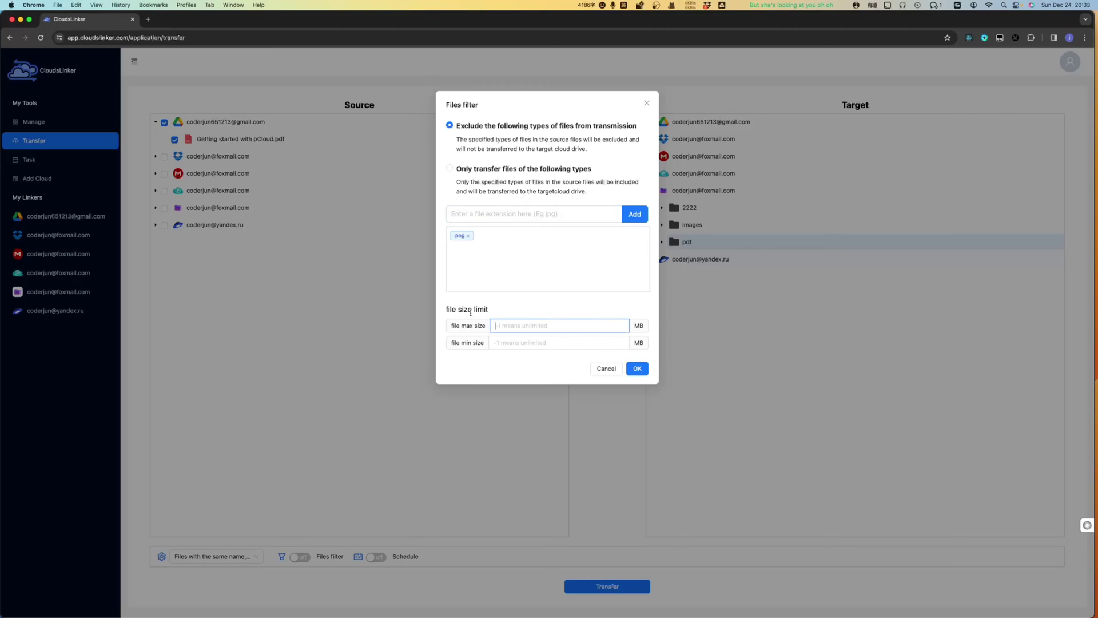
pyautogui.tripleClick(465, 311)
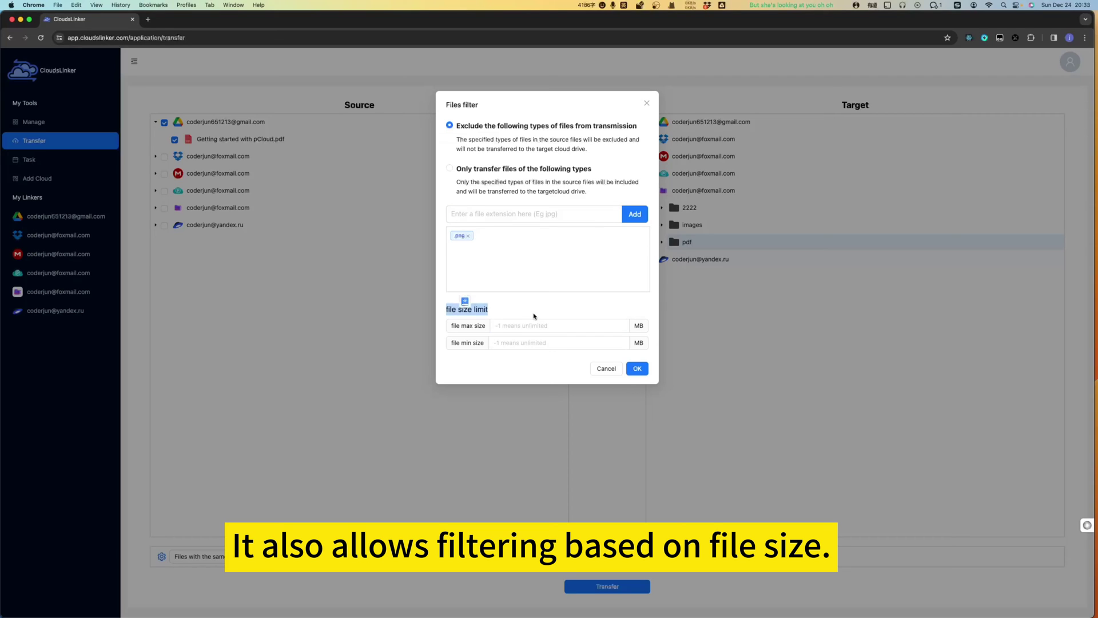
pyautogui.click(517, 325)
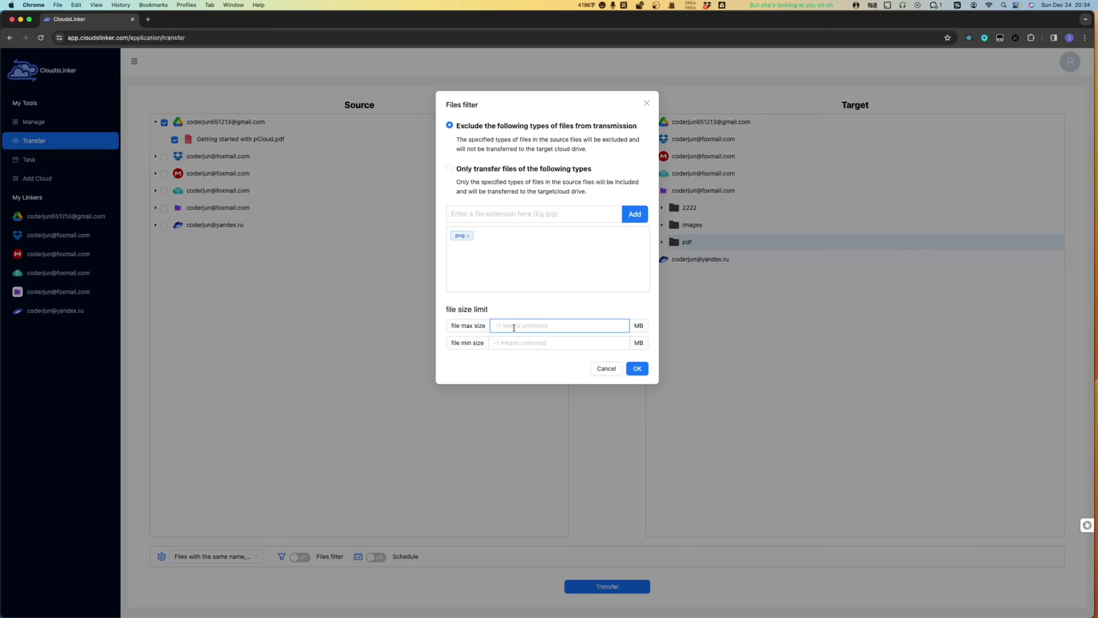
pyautogui.press('Escape')
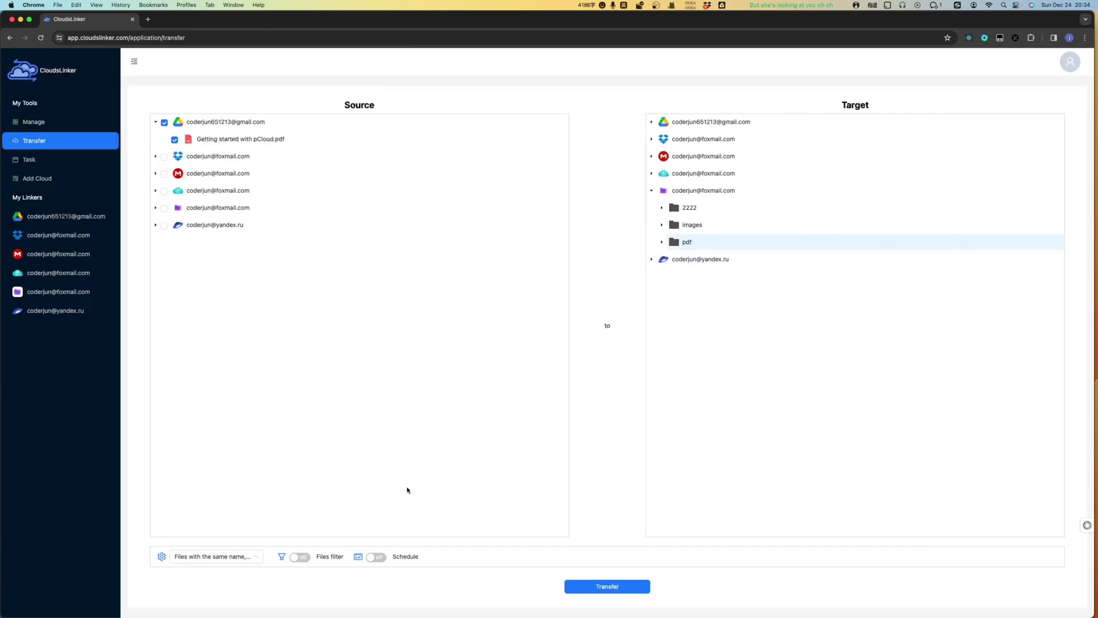
pyautogui.click(301, 559)
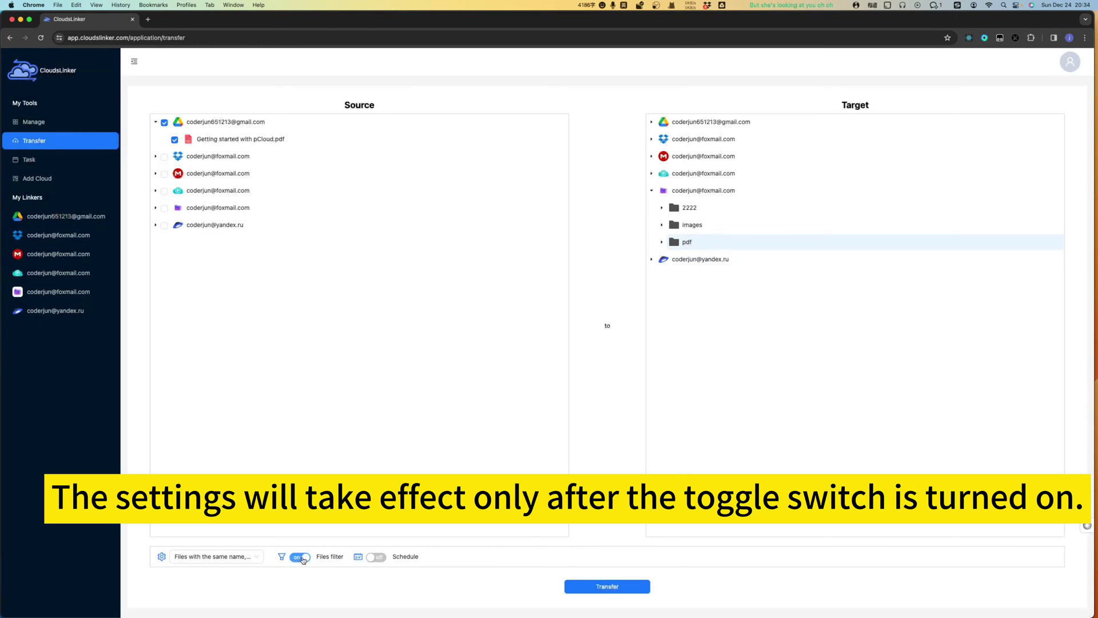
pyautogui.click(302, 558)
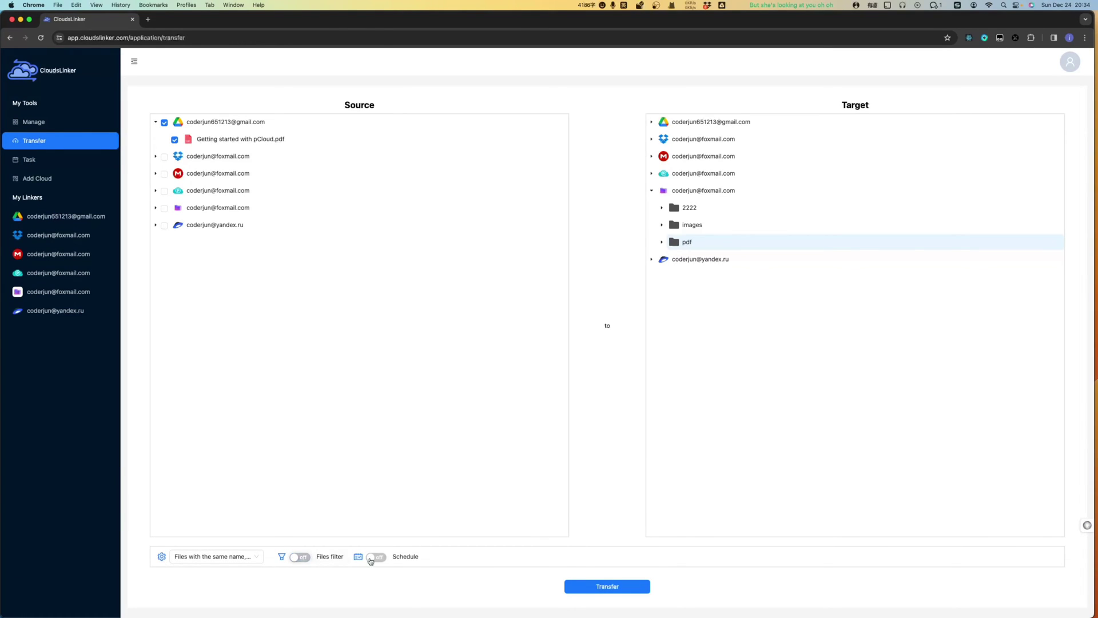
# Step: Schedule a one-time run on 2023-12-26 at 06:37
pyautogui.click(405, 558)
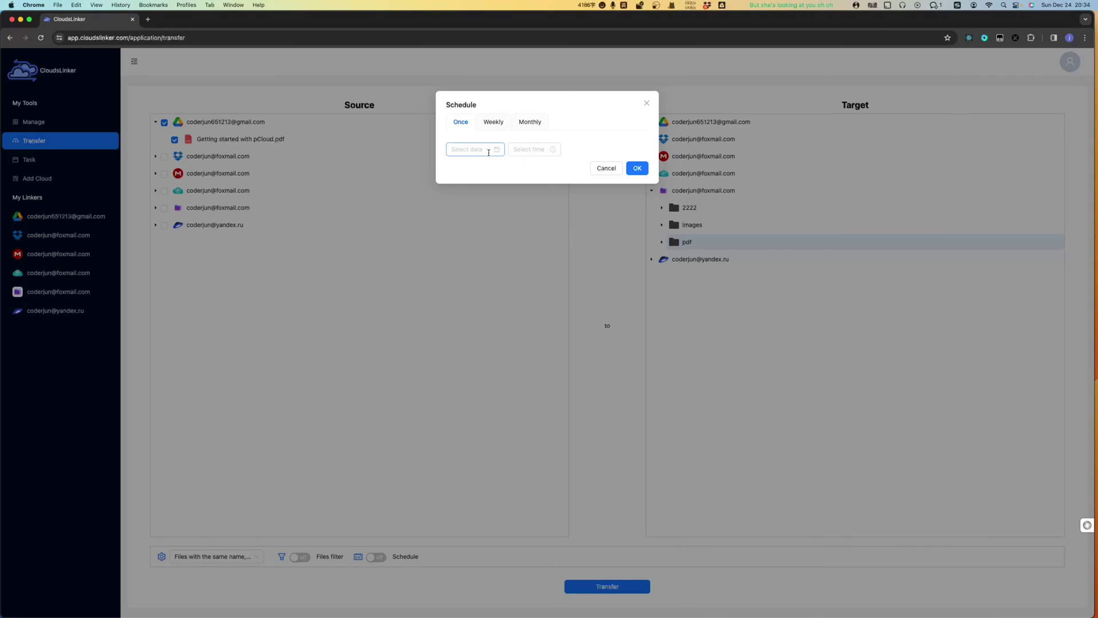
pyautogui.click(489, 151)
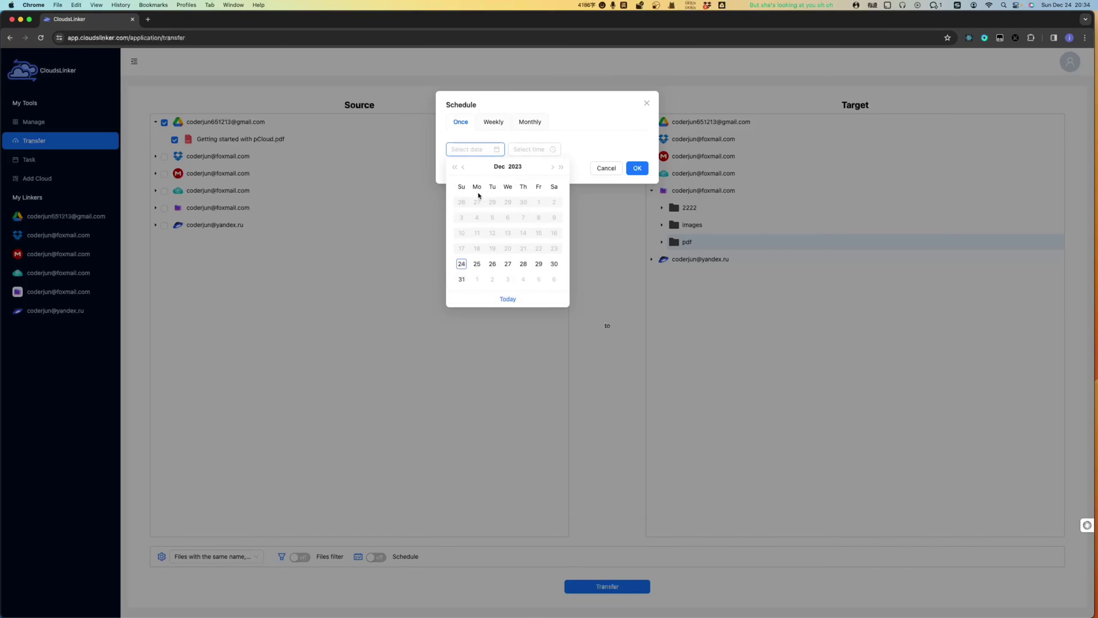
pyautogui.click(492, 264)
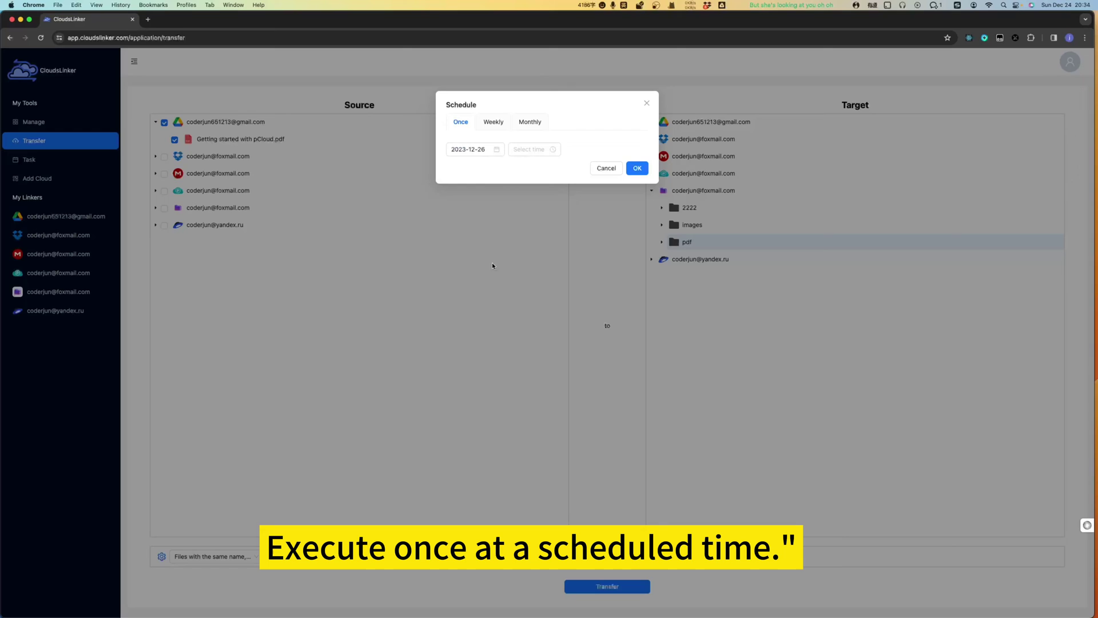
pyautogui.click(520, 152)
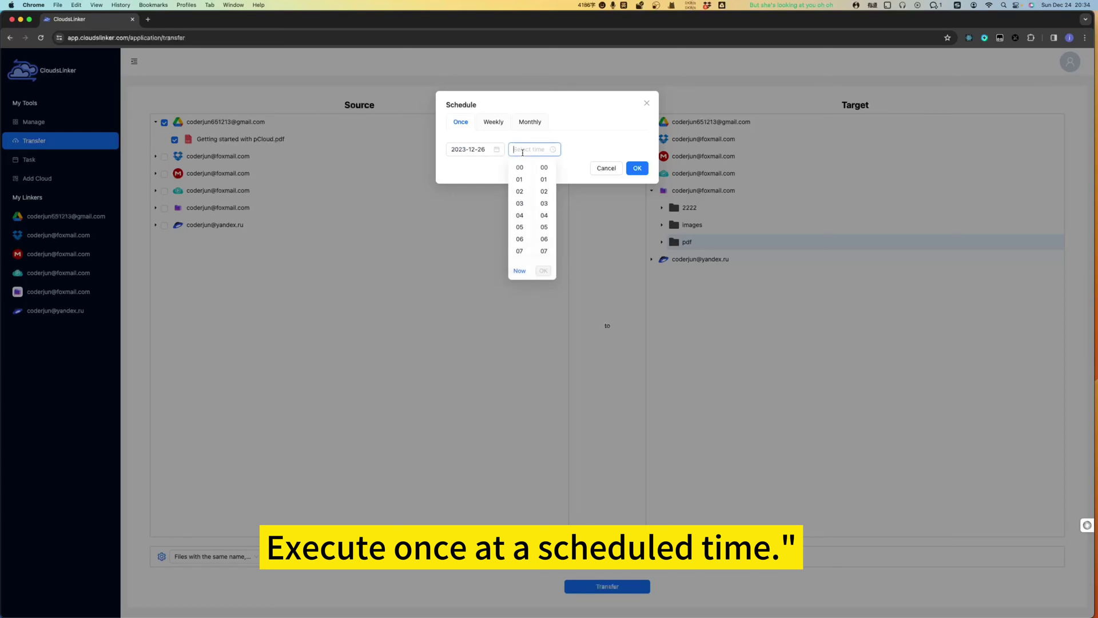
pyautogui.click(520, 240)
pyautogui.scroll(-10, 545, 218)
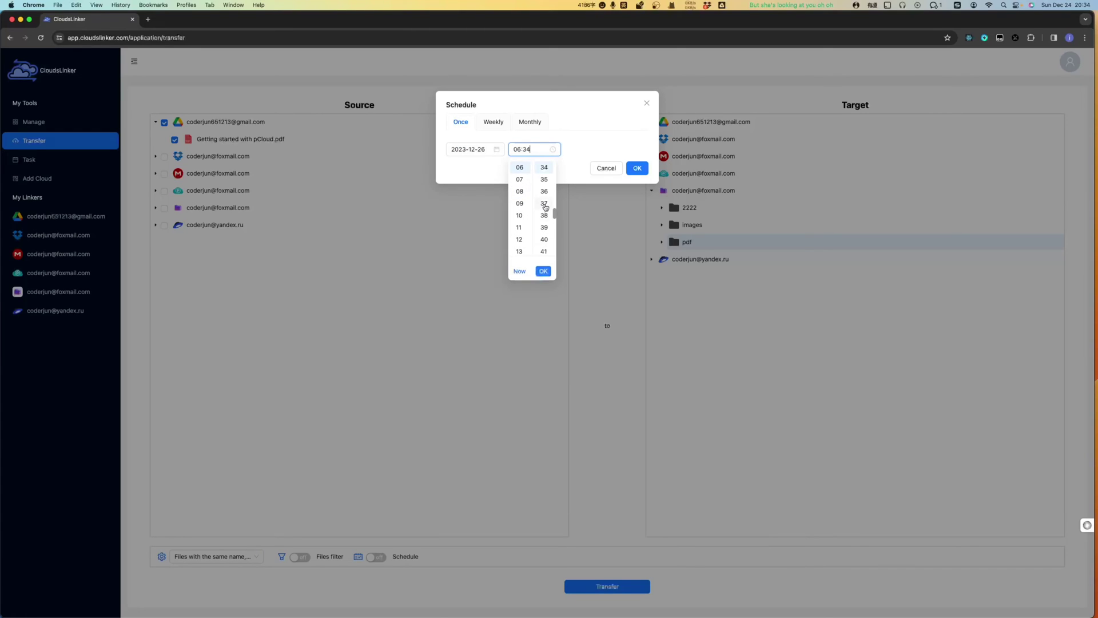
pyautogui.click(546, 228)
pyautogui.click(544, 271)
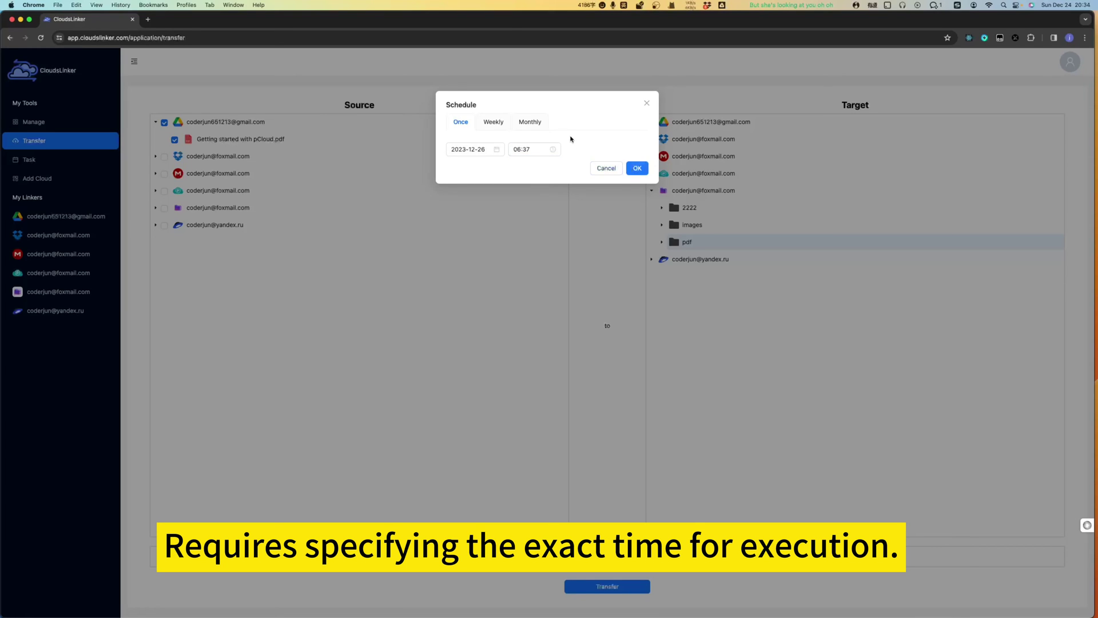
# Step: Set a weekly schedule on Monday and Thursday at 05:34
pyautogui.click(500, 126)
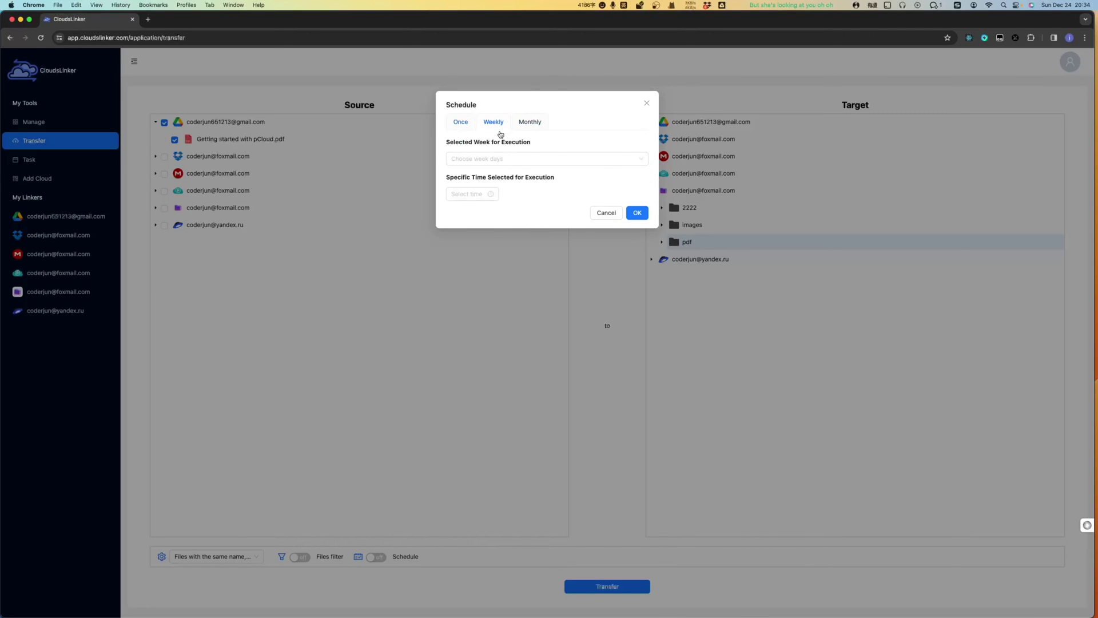
pyautogui.click(497, 159)
pyautogui.click(484, 177)
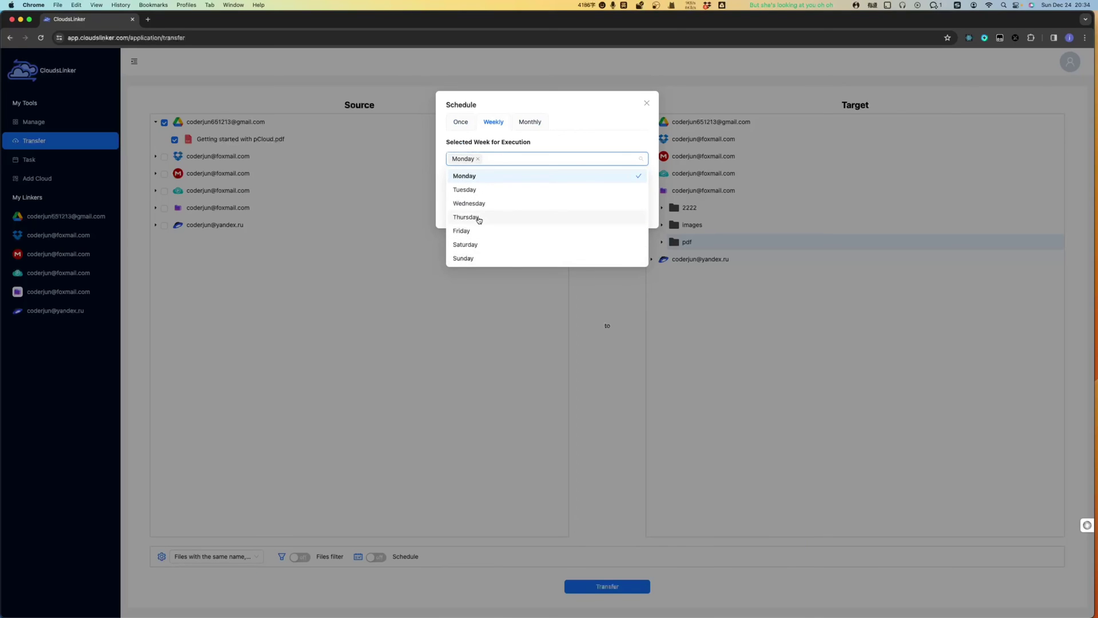
pyautogui.click(479, 218)
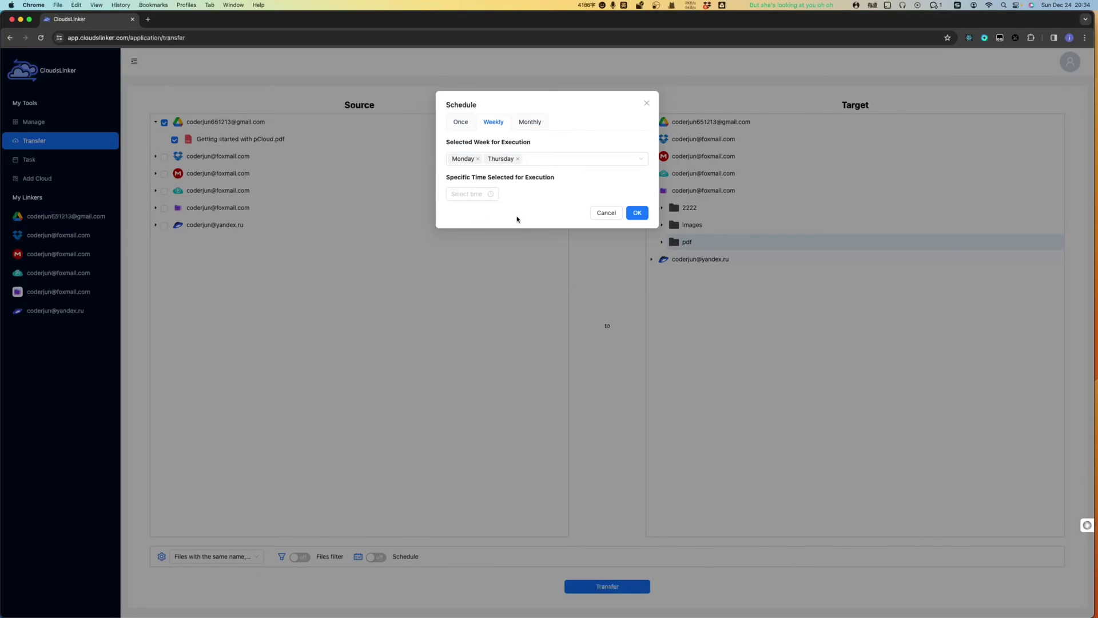
pyautogui.click(472, 194)
pyautogui.click(457, 275)
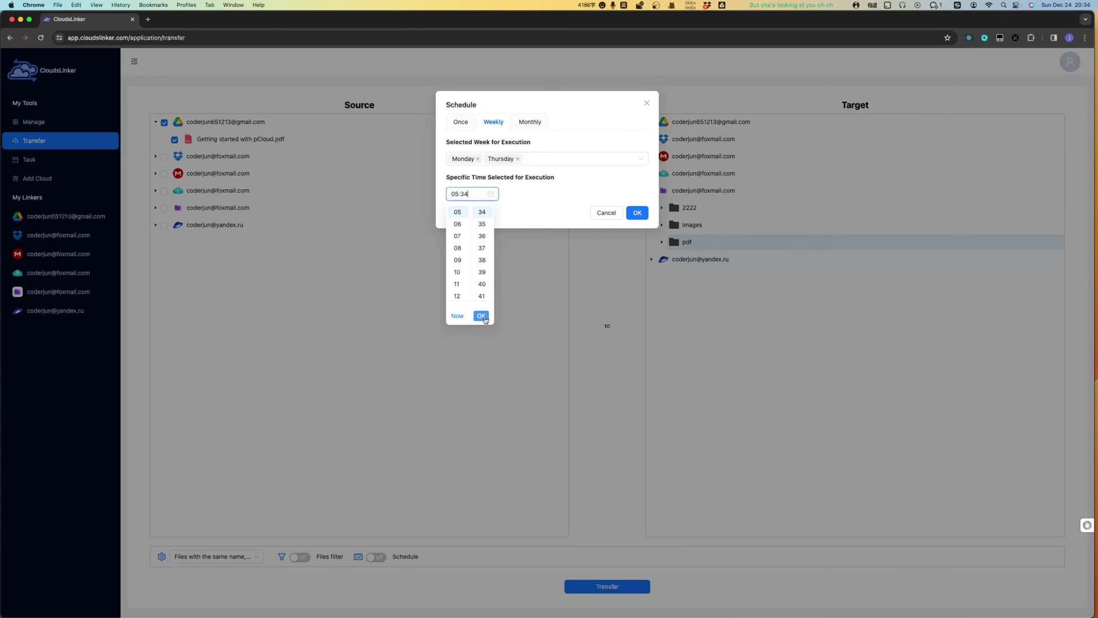
pyautogui.click(482, 318)
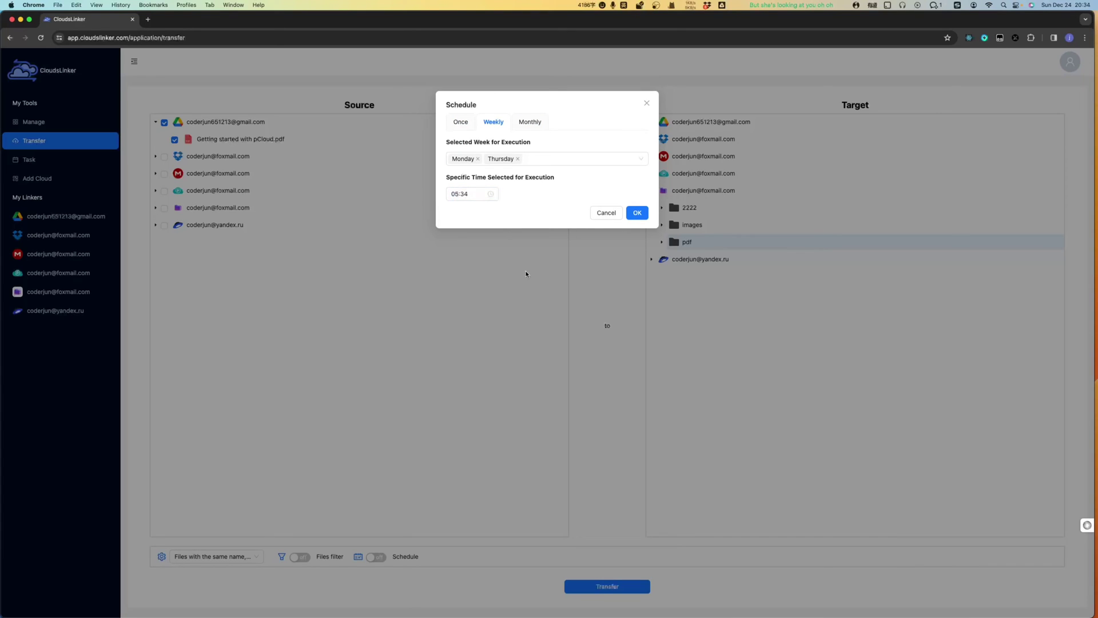
# Step: Try a monthly schedule on day 1, then cancel without saving
pyautogui.click(542, 130)
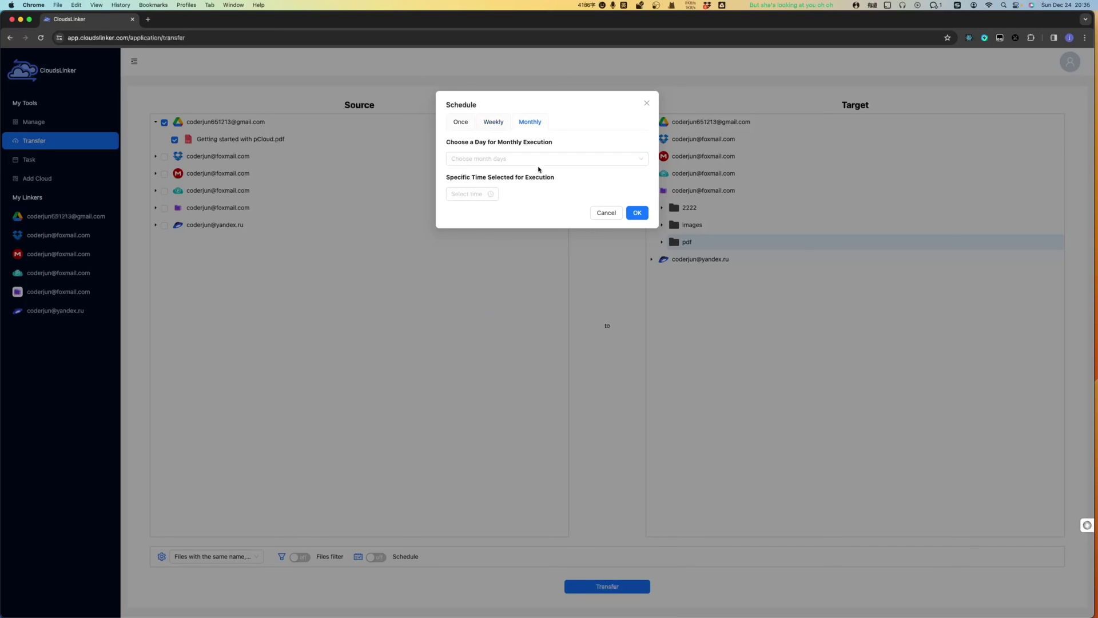
pyautogui.click(540, 160)
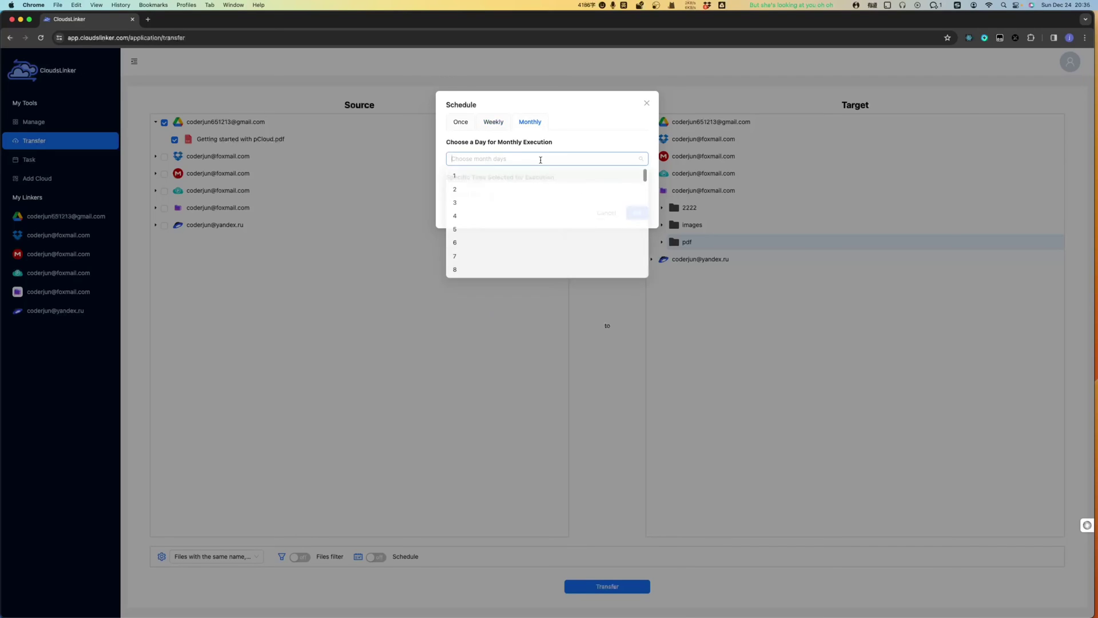
pyautogui.click(495, 177)
pyautogui.click(503, 171)
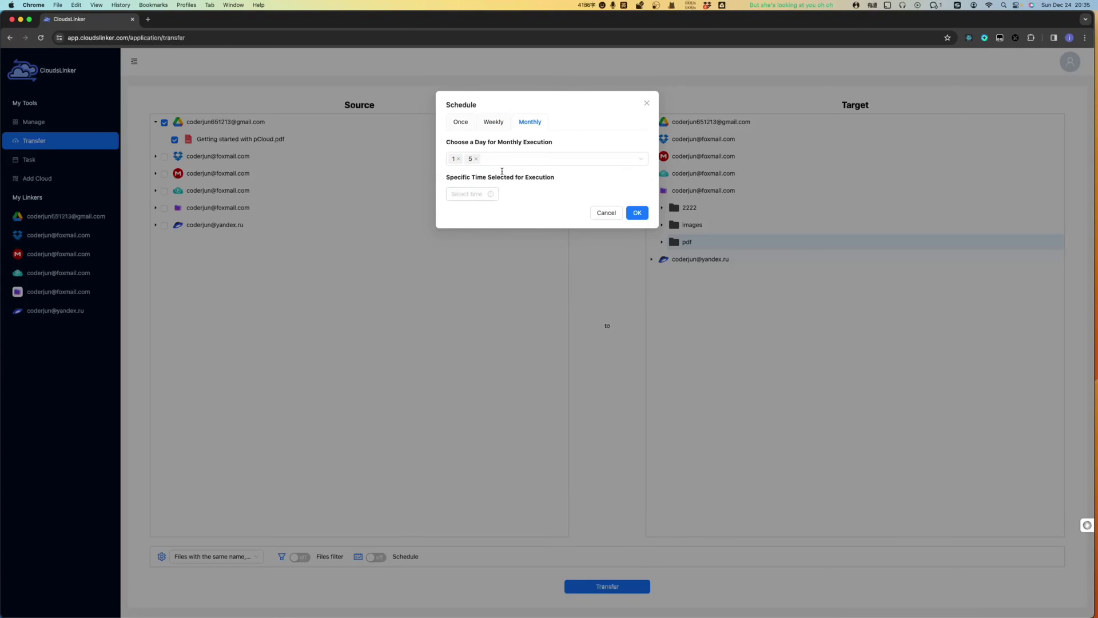
pyautogui.click(435, 496)
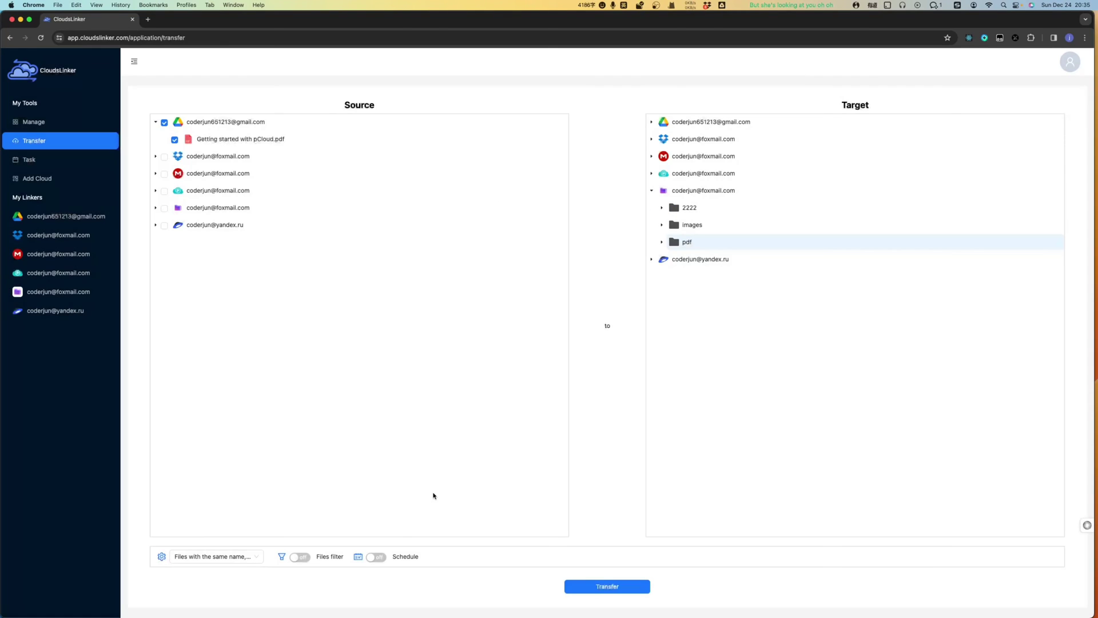
# Step: Start the Getting started with pCloud.pdf transfer to the pdf folder with Schedule left off
pyautogui.click(374, 562)
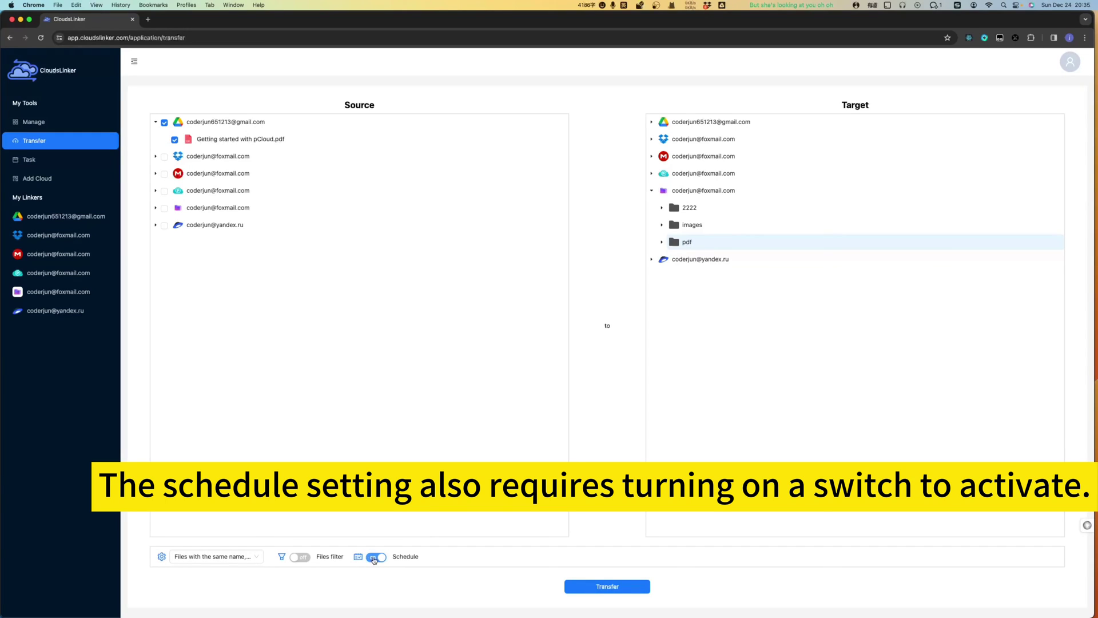
pyautogui.click(374, 557)
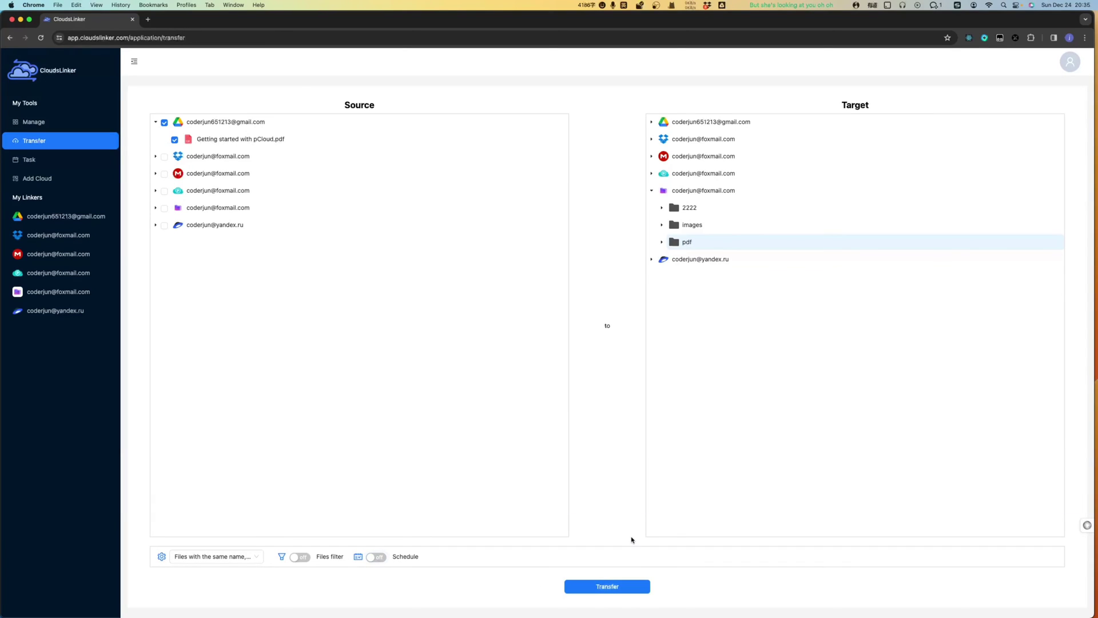
pyautogui.click(594, 588)
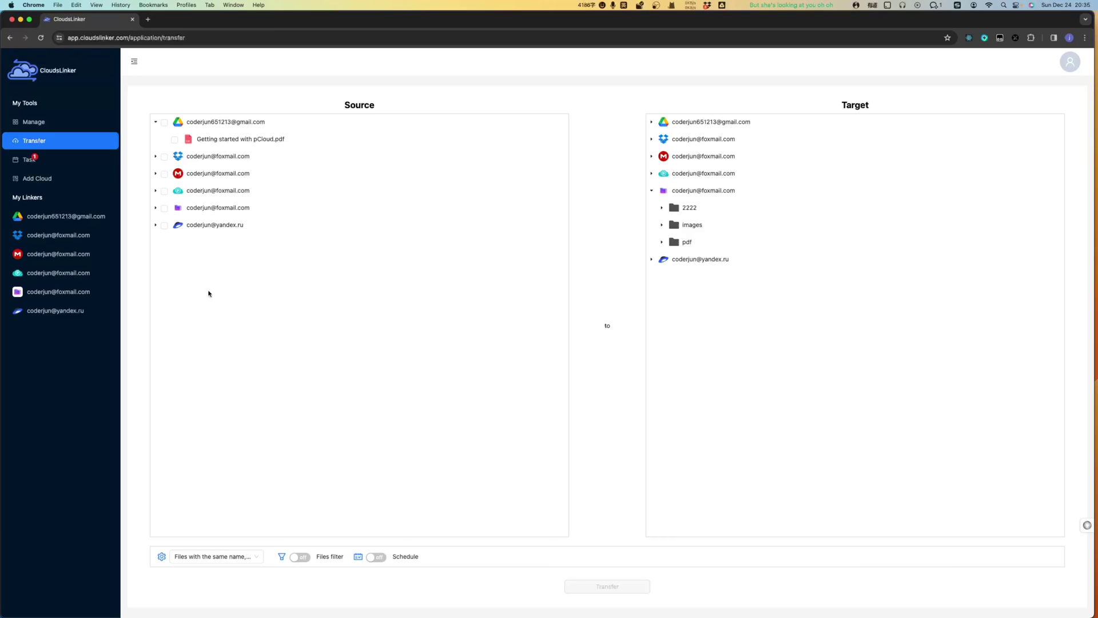
pyautogui.click(38, 163)
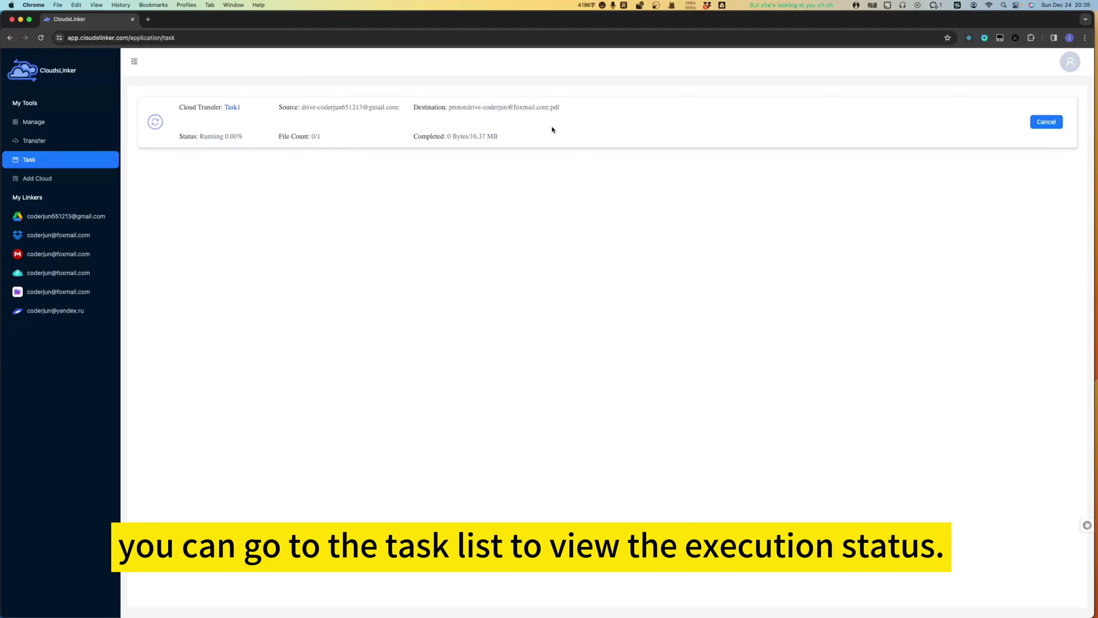
# Step: Check Task1's source, pdf destination and Finished status, then reload the page
pyautogui.moveTo(302, 107); pyautogui.dragTo(382, 105)
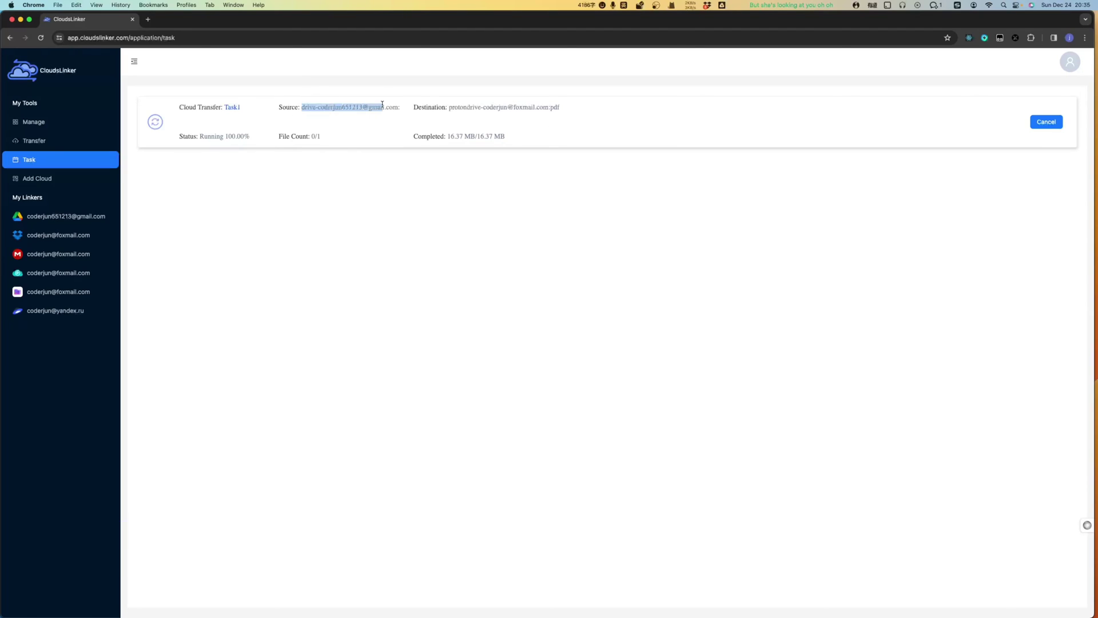
pyautogui.moveTo(451, 107); pyautogui.dragTo(575, 109)
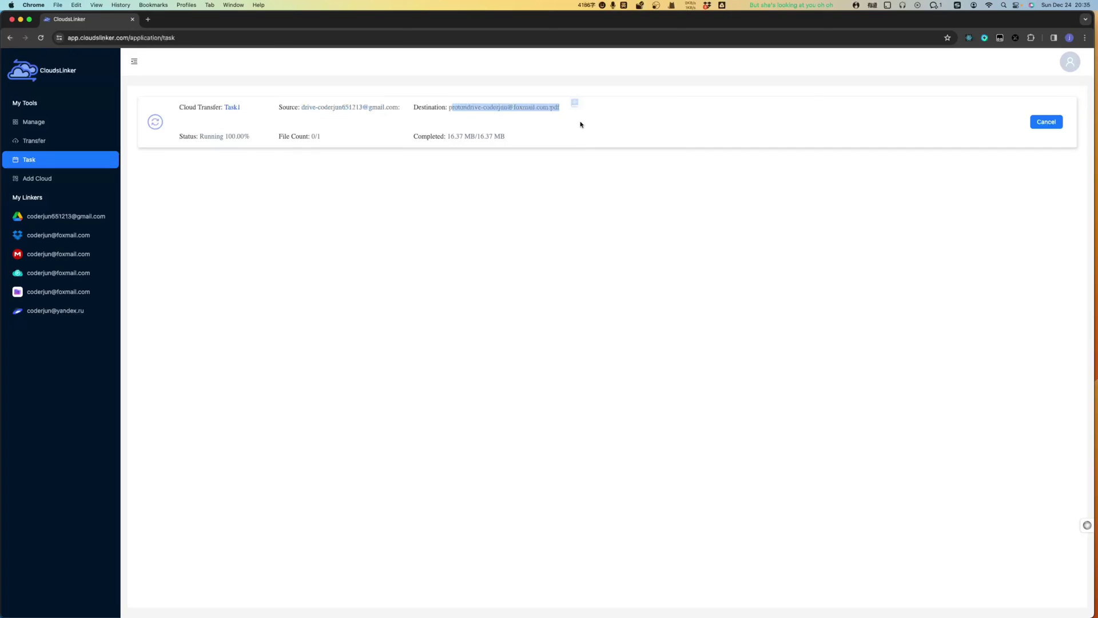
pyautogui.doubleClick(205, 135)
pyautogui.click(353, 258)
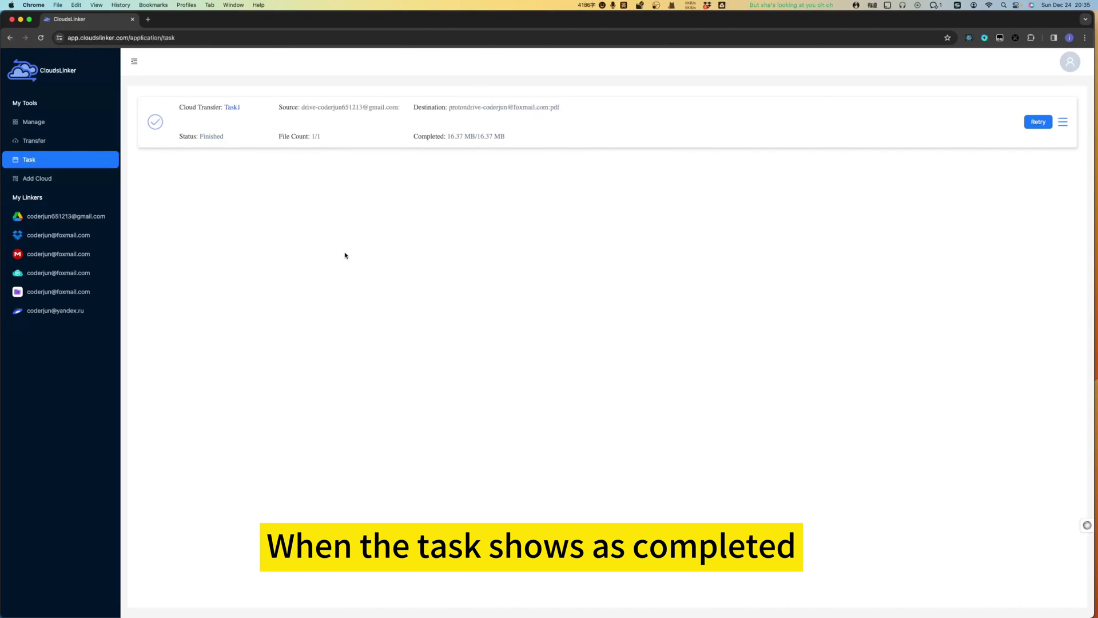
pyautogui.press('super+r')
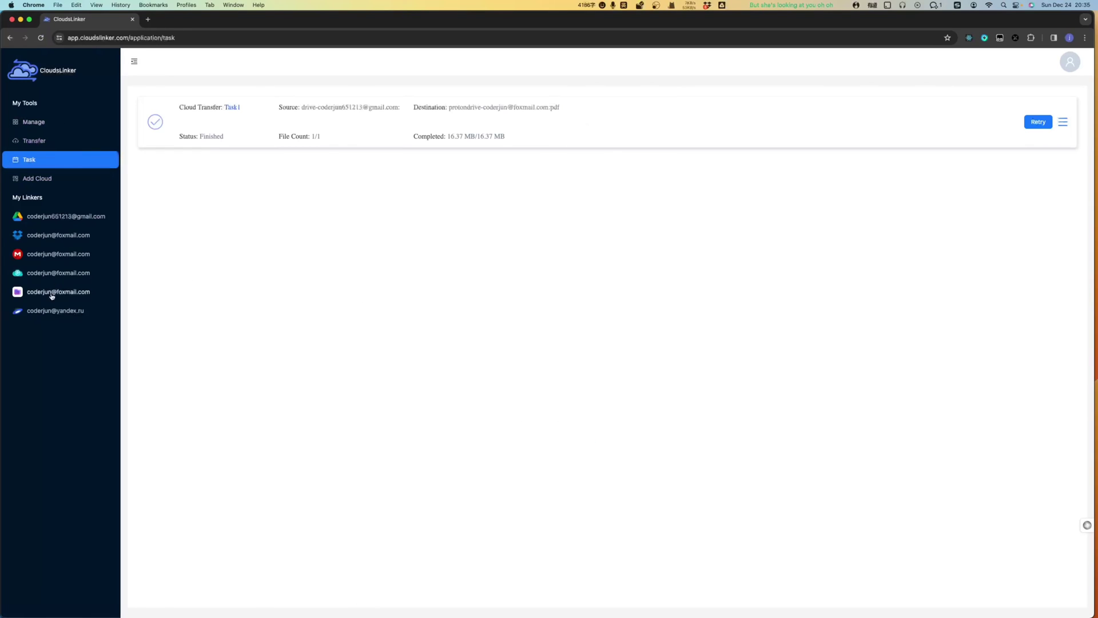
# Step: Browse Proton Drive's pdf folder and source-account subfolder to find the 16.37 MB Getting started with pCloud.pdf
pyautogui.click(55, 297)
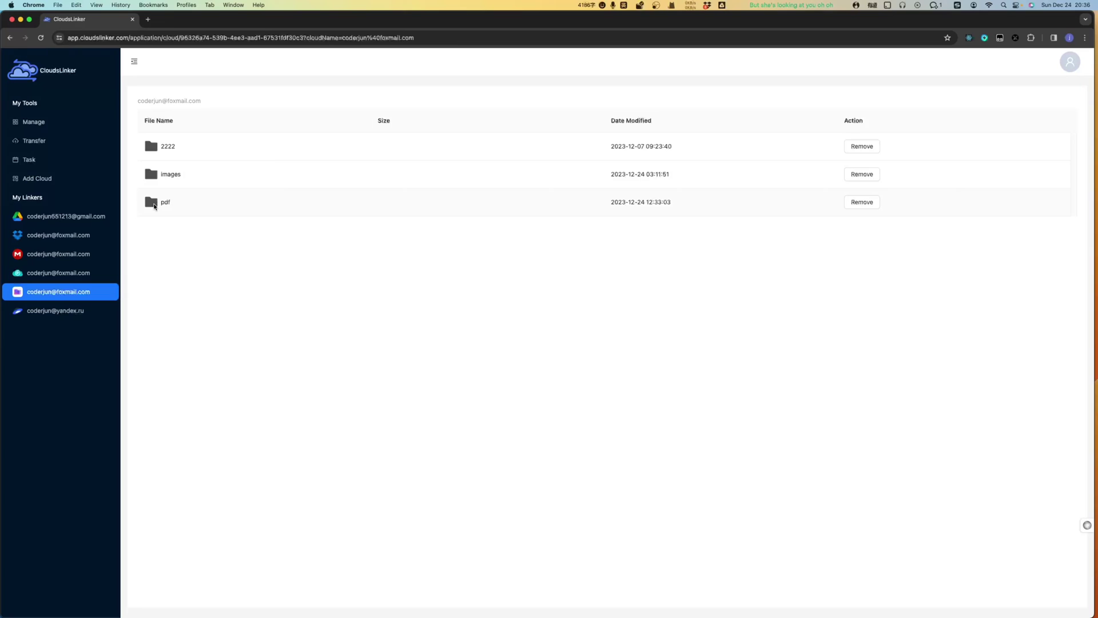
pyautogui.click(154, 205)
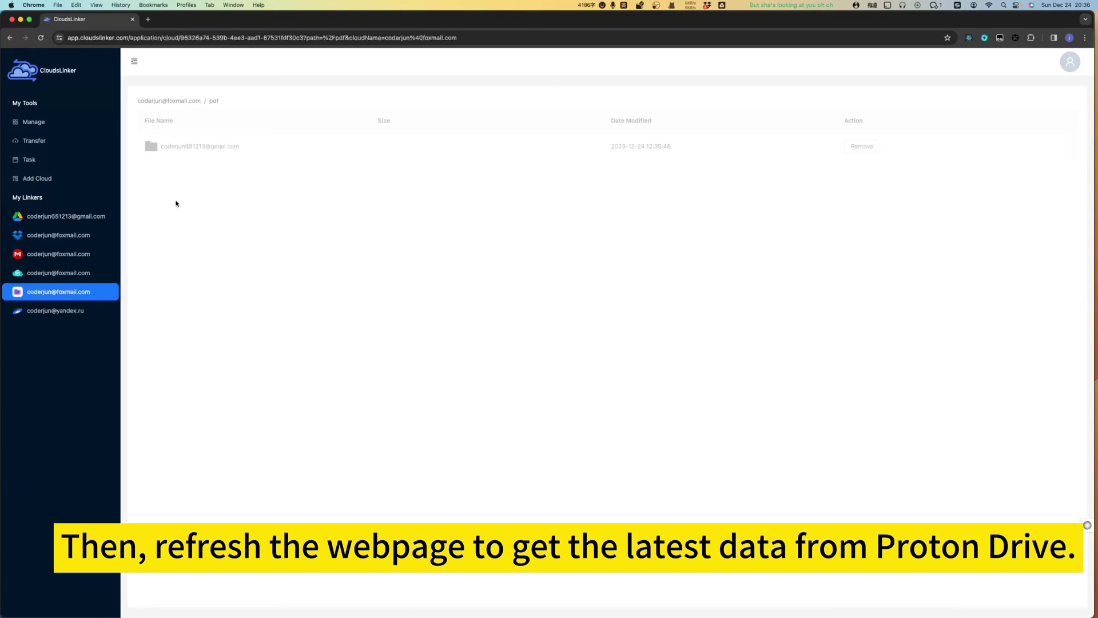
pyautogui.doubleClick(223, 147)
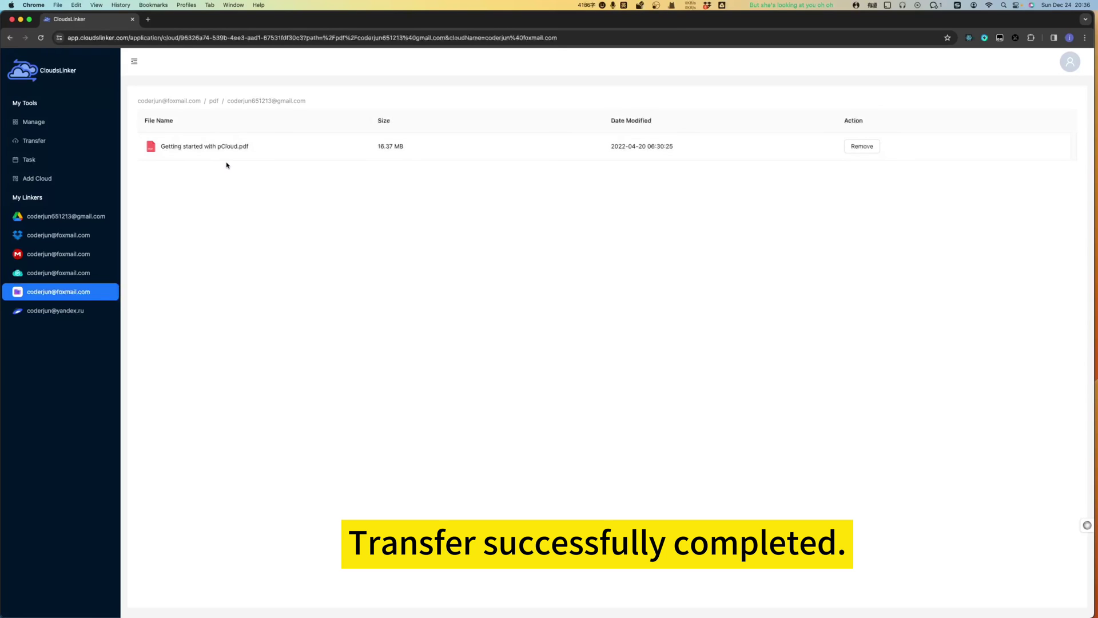
pyautogui.tripleClick(252, 147)
pyautogui.click(569, 229)
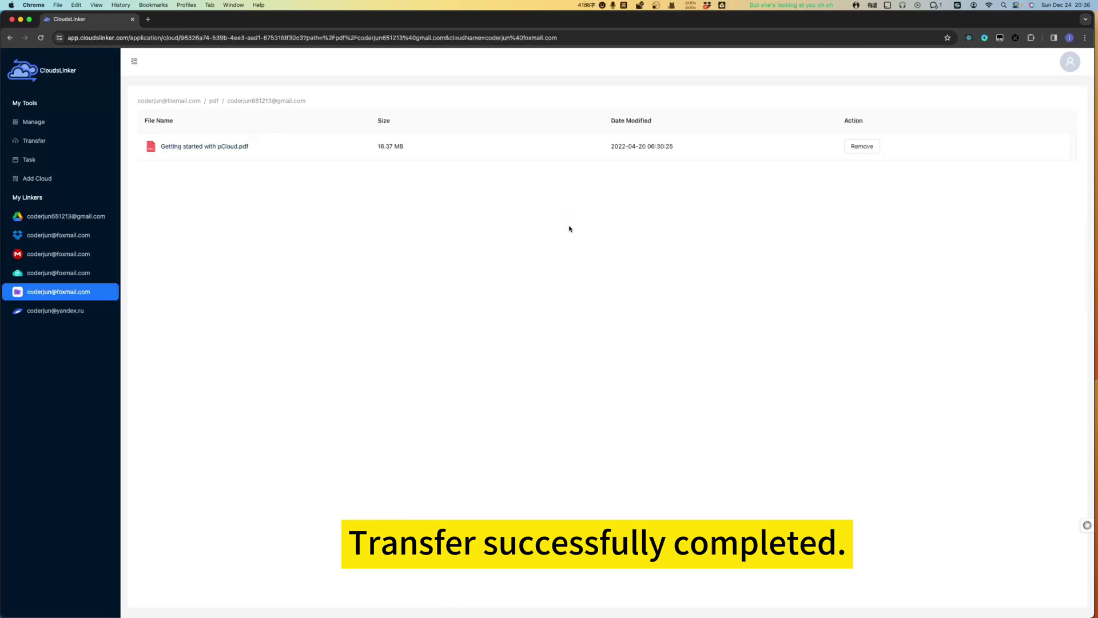